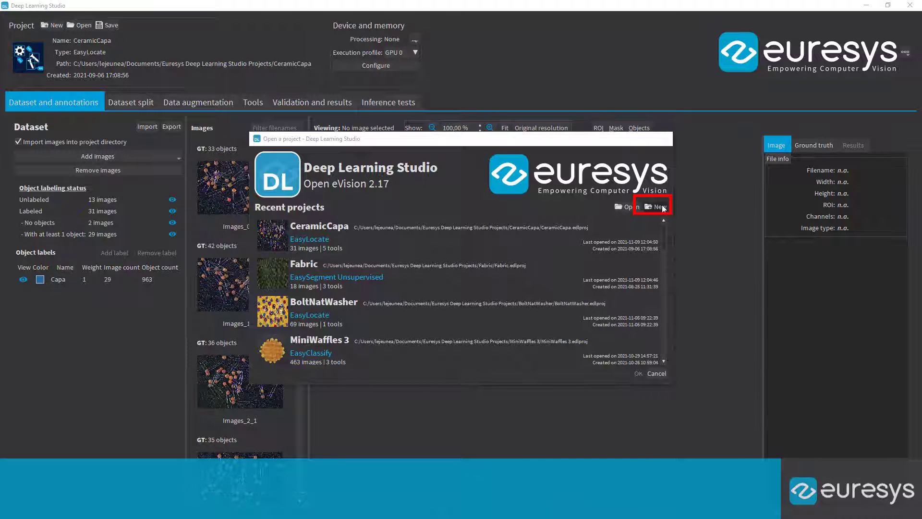
# Start a new EasyClassify project and name it 'Stone tiles'.
pyautogui.click(659, 207)
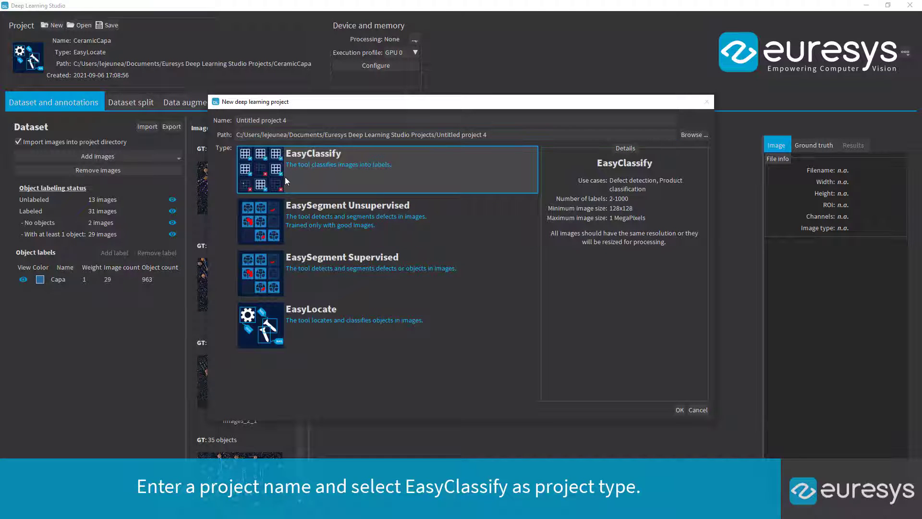
pyautogui.tripleClick(292, 120)
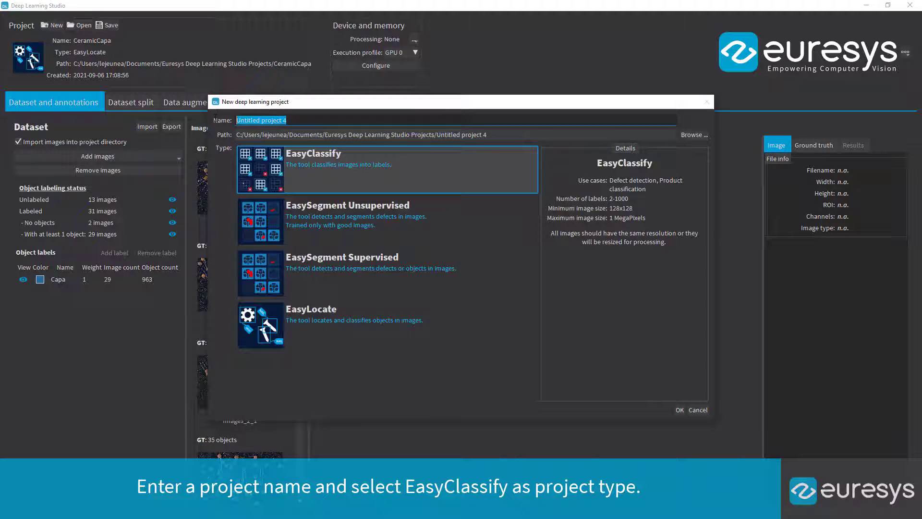
pyautogui.write('St')
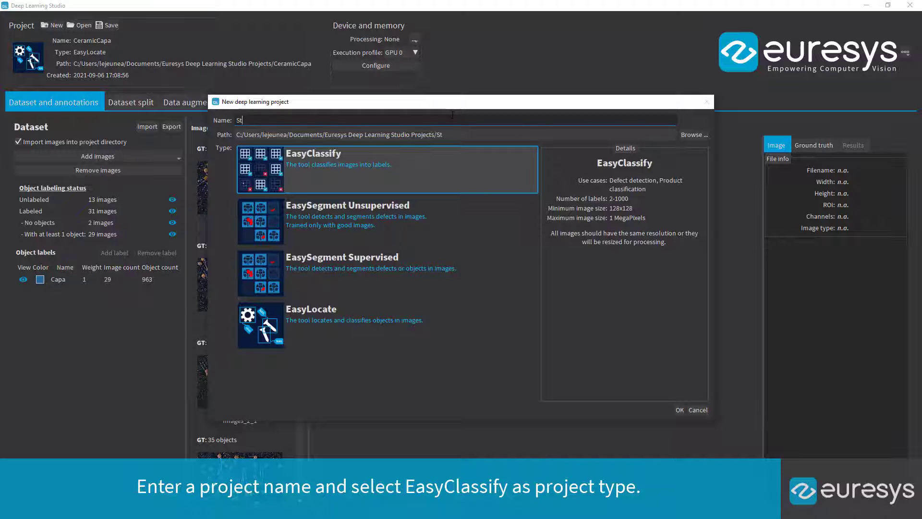
pyautogui.write('one tiles')
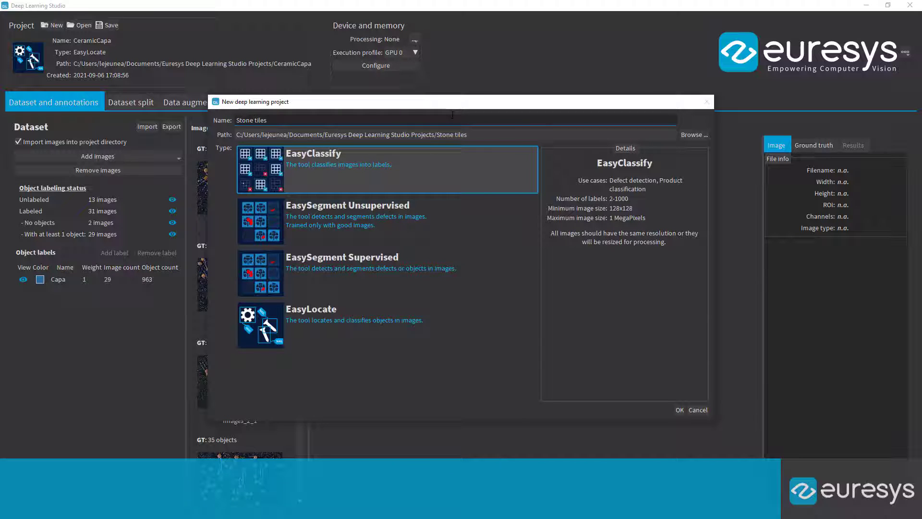
pyautogui.click(680, 410)
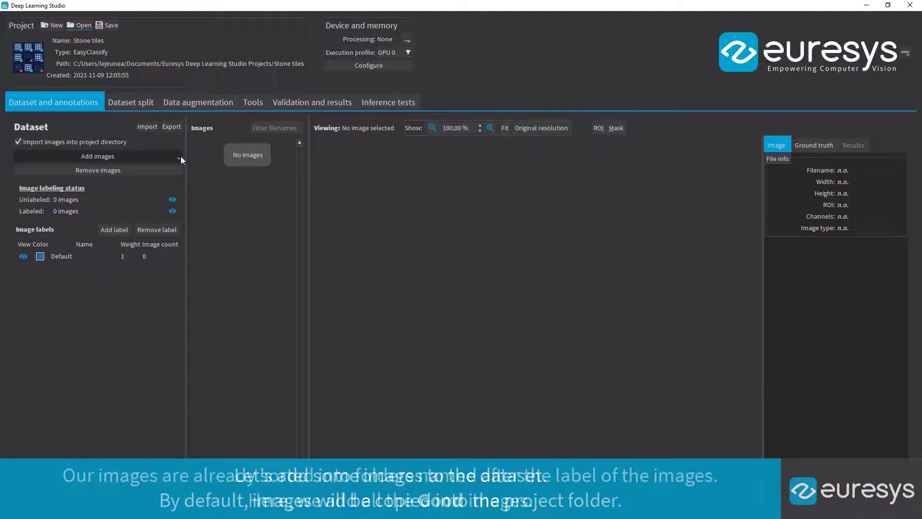
# Import all 320 images from the Good folder into the dataset.
pyautogui.click(139, 156)
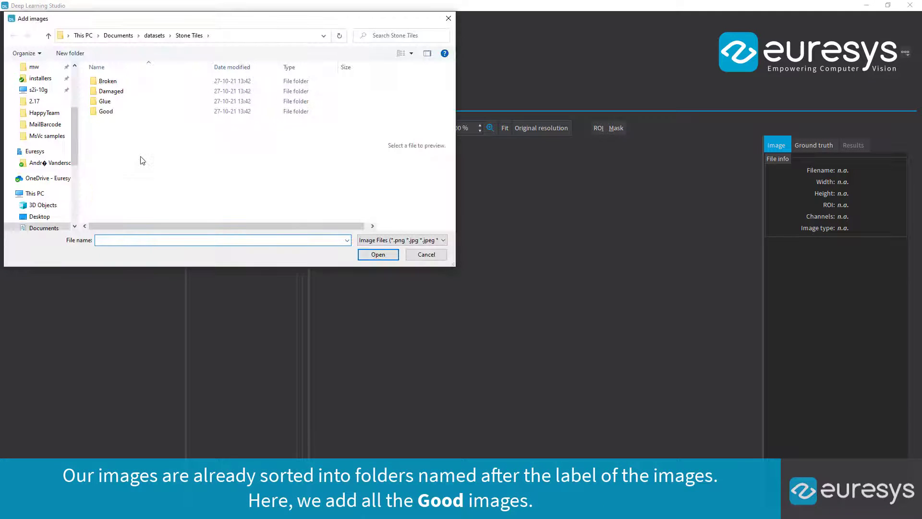
pyautogui.doubleClick(108, 112)
pyautogui.click(111, 96)
pyautogui.hotkey('ctrl', 'a')
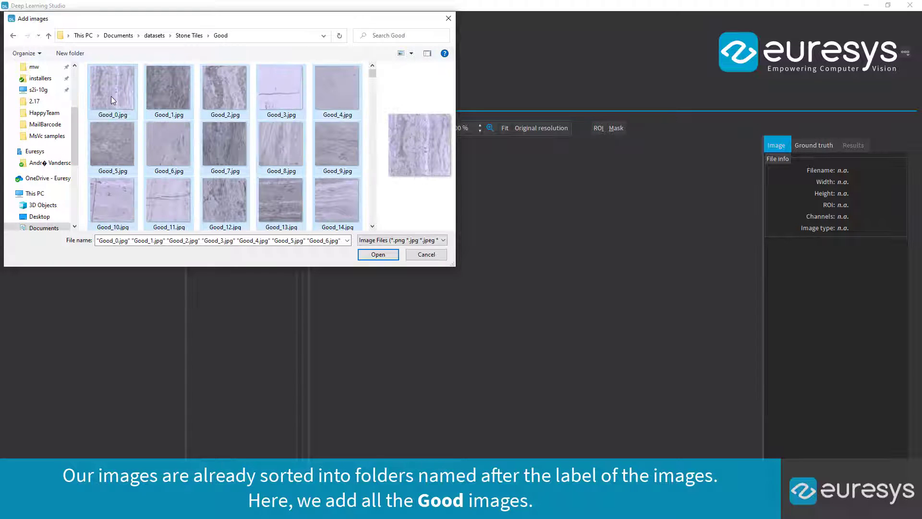
pyautogui.press('Return')
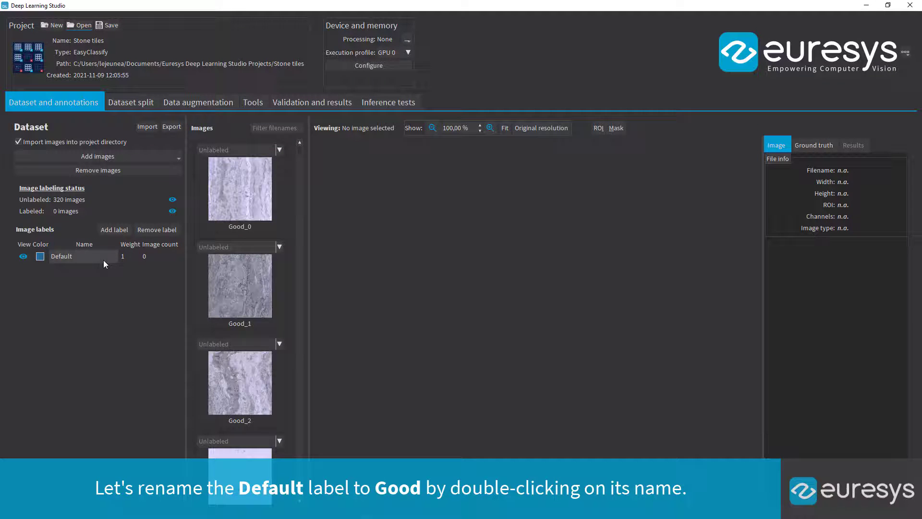
# Rename the Default label to Good and label the Good_0 image as Good.
pyautogui.doubleClick(73, 254)
pyautogui.write('G')
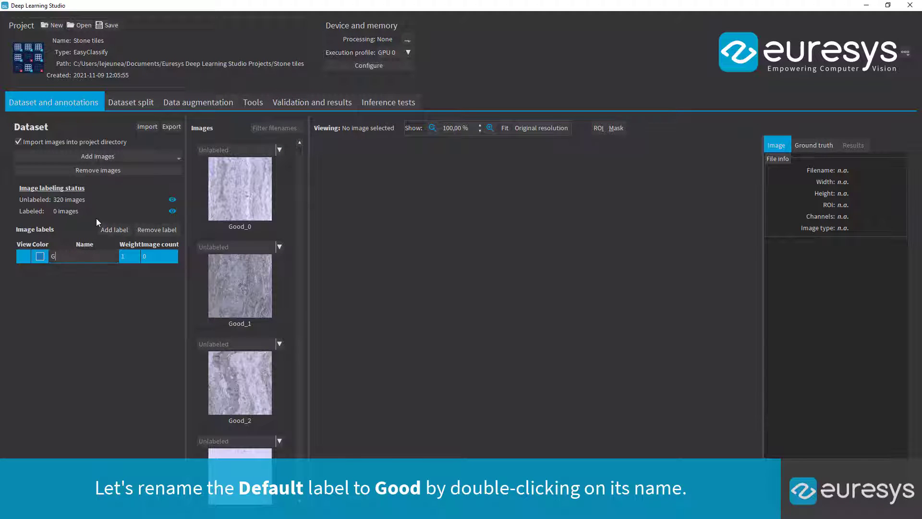
pyautogui.write('ood')
pyautogui.press('Return')
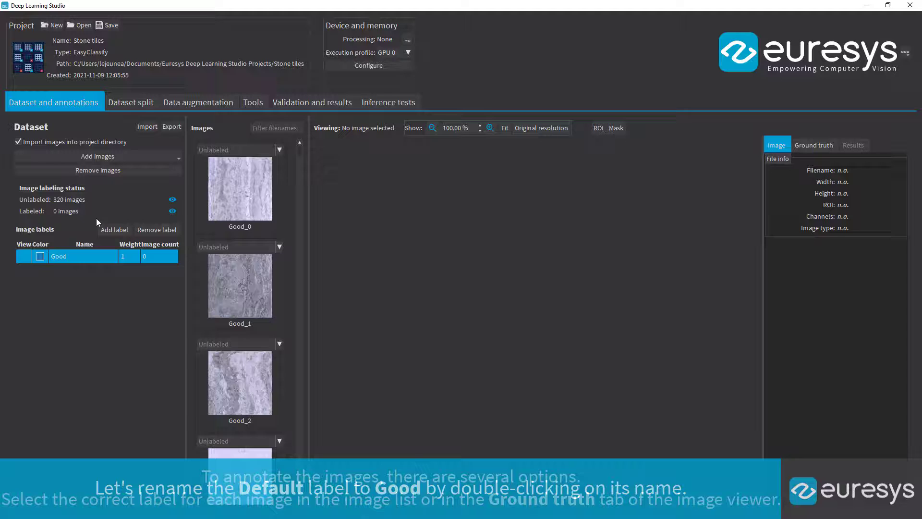
pyautogui.click(248, 203)
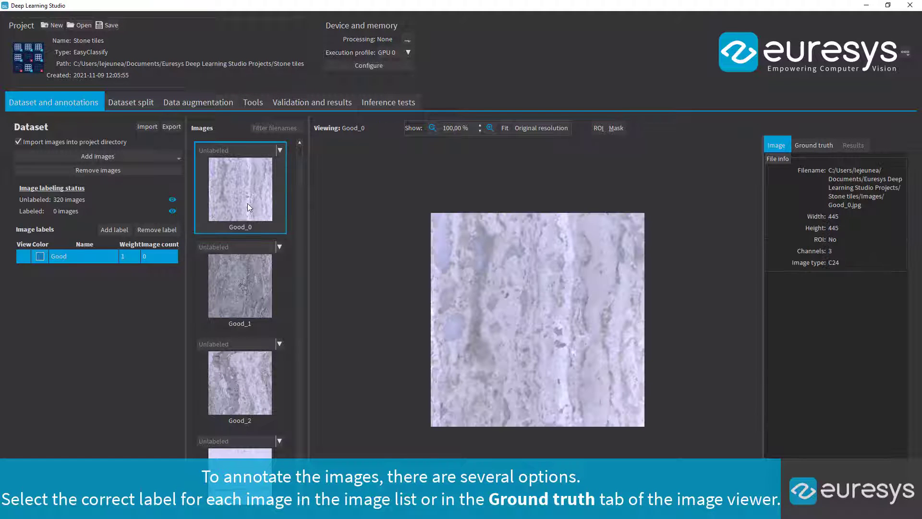
pyautogui.click(280, 151)
pyautogui.click(256, 164)
pyautogui.click(814, 144)
pyautogui.click(894, 175)
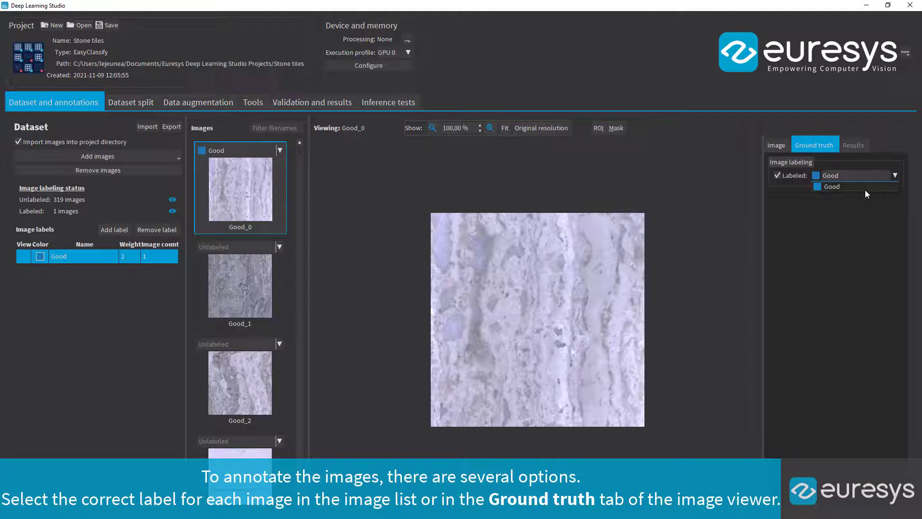
pyautogui.click(865, 187)
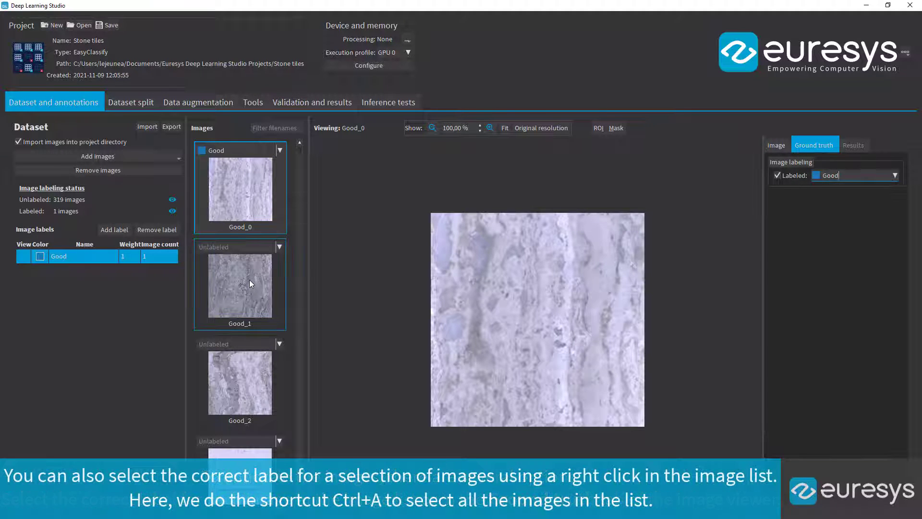
# Assign the Good label to all 320 images at once.
pyautogui.hotkey('ctrl', 'a')
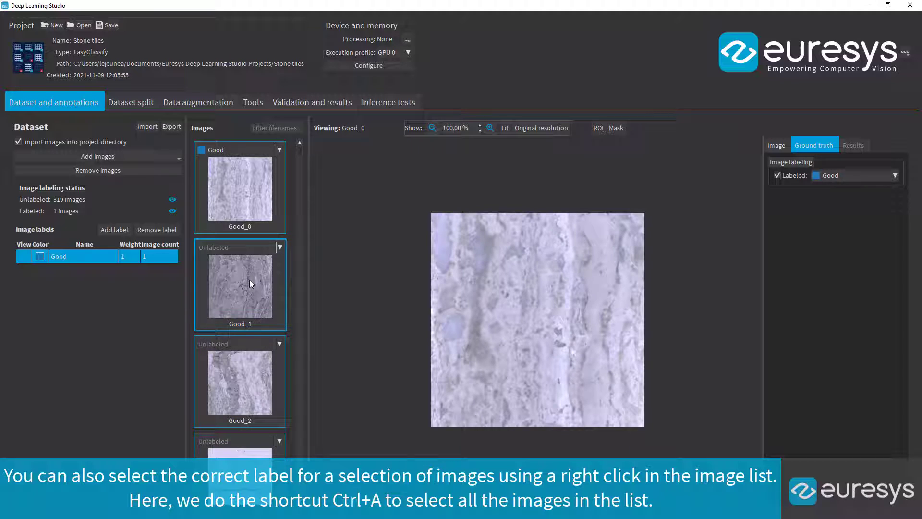
pyautogui.rightClick(250, 280)
pyautogui.moveTo(272, 287)
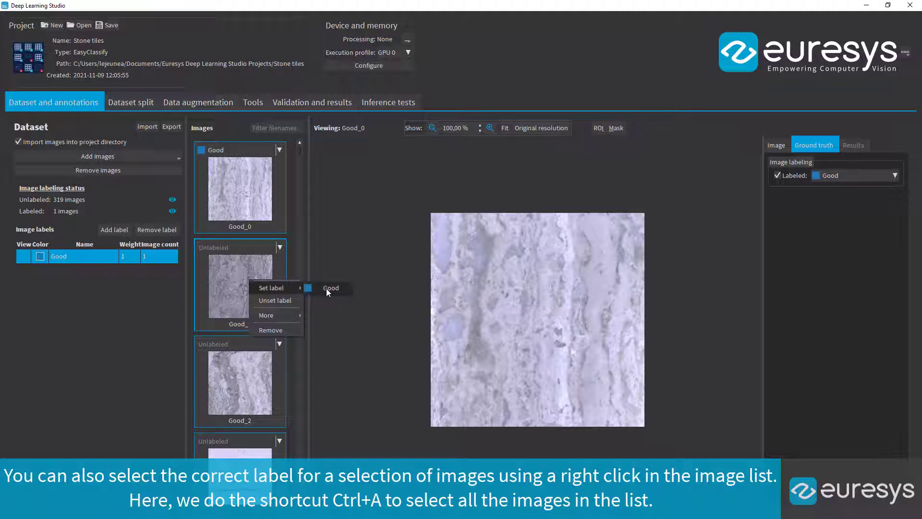
pyautogui.click(326, 288)
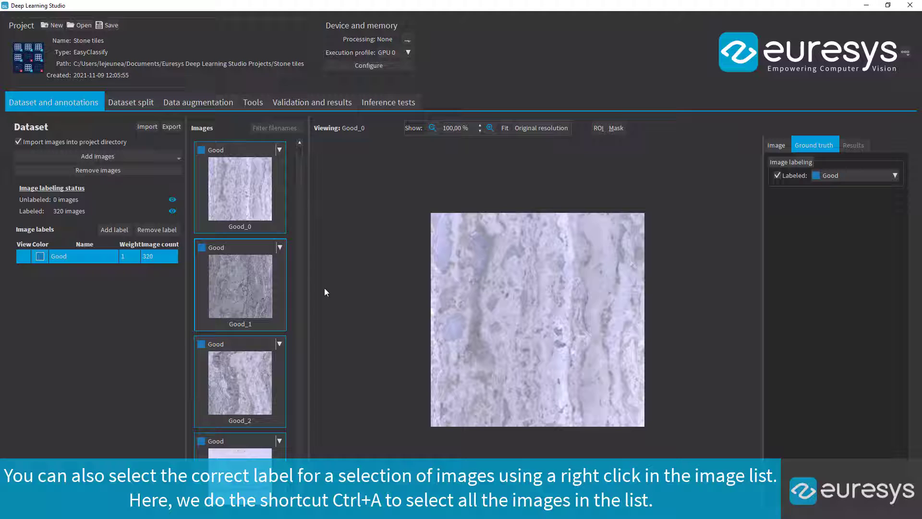
pyautogui.moveTo(298, 155); pyautogui.dragTo(299, 420)
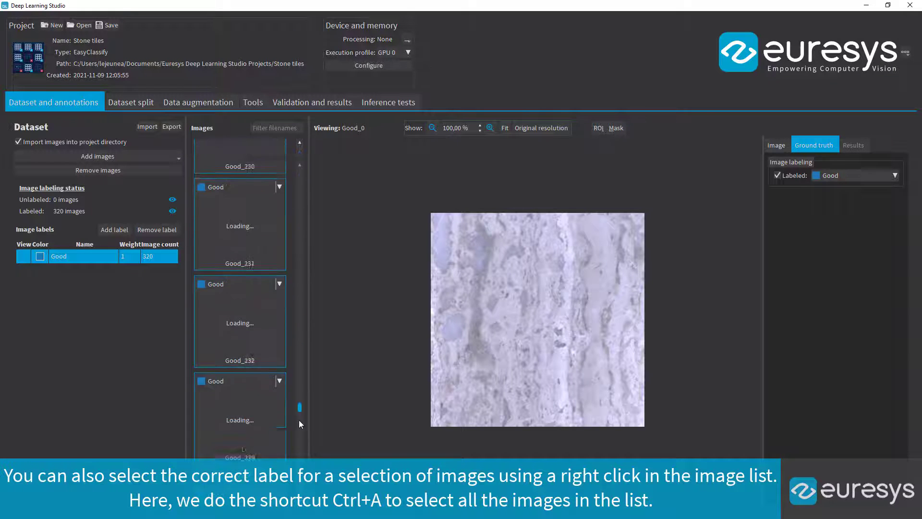
pyautogui.hotkey('ctrl', 'a')
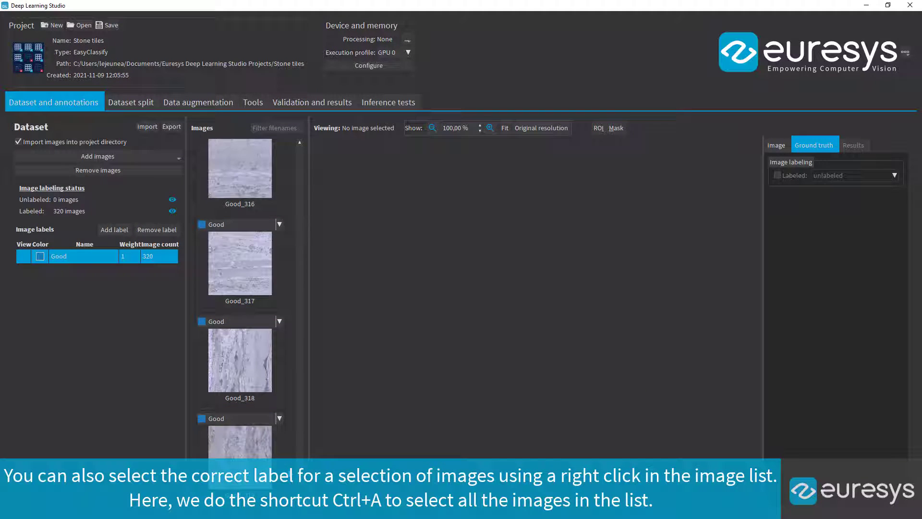
pyautogui.moveTo(299, 420); pyautogui.dragTo(300, 136)
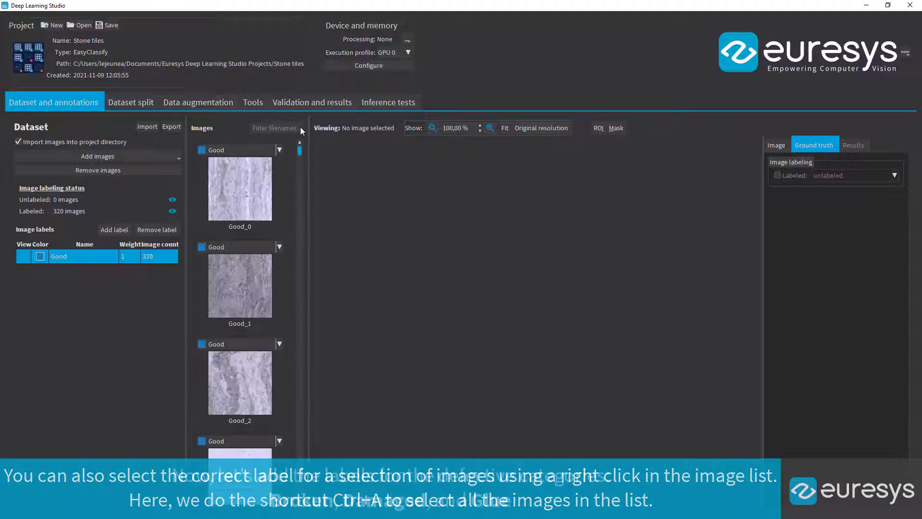
# Add three new labels named Damaged, Broken and Glue.
pyautogui.click(111, 231)
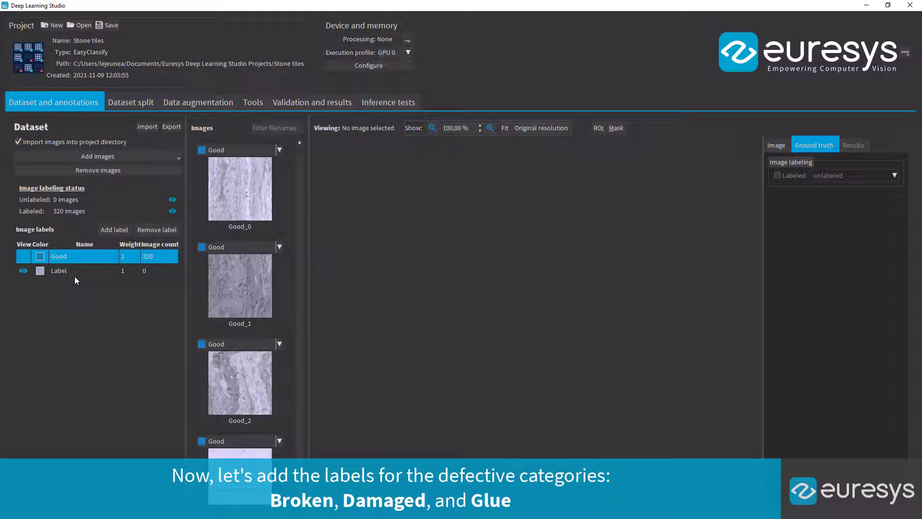
pyautogui.doubleClick(75, 270)
pyautogui.write('Damage')
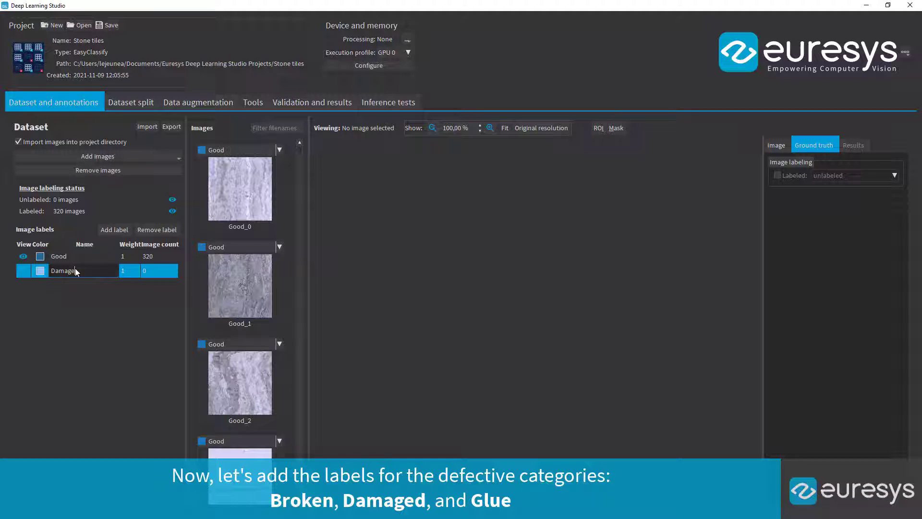
pyautogui.write('d')
pyautogui.press('Return')
pyautogui.click(119, 231)
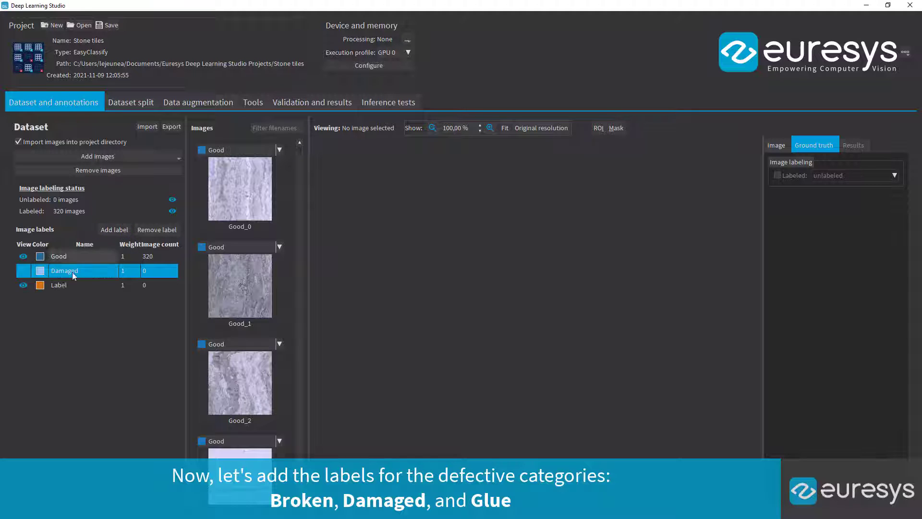
pyautogui.doubleClick(68, 284)
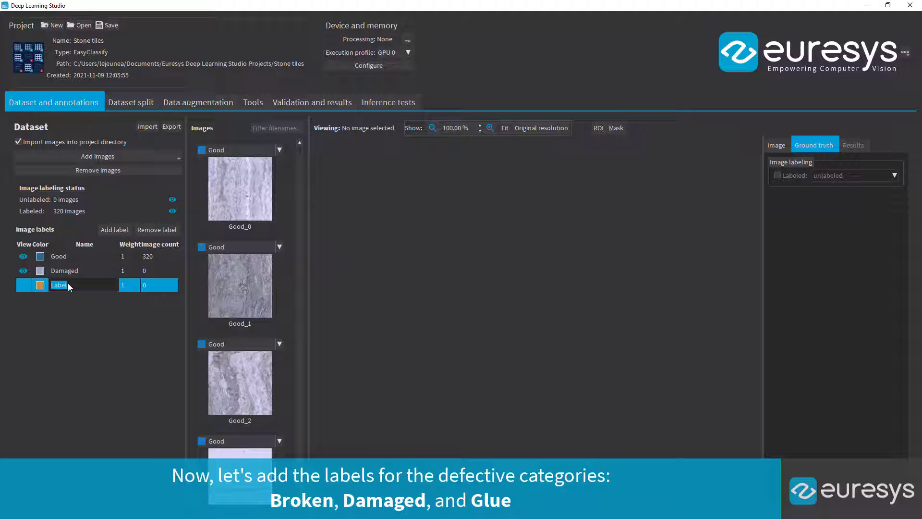
pyautogui.write('Broken')
pyautogui.press('Return')
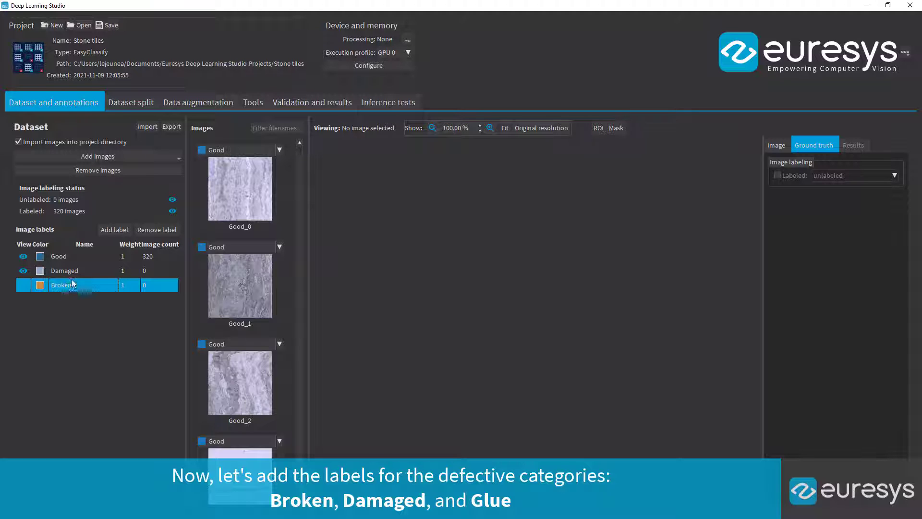
pyautogui.click(113, 229)
pyautogui.doubleClick(81, 299)
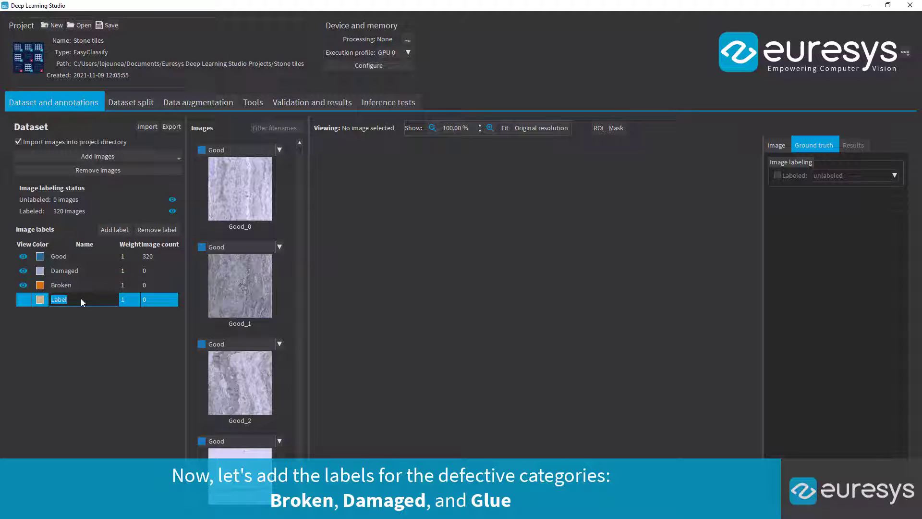
pyautogui.write('lue')
pyautogui.press('Return')
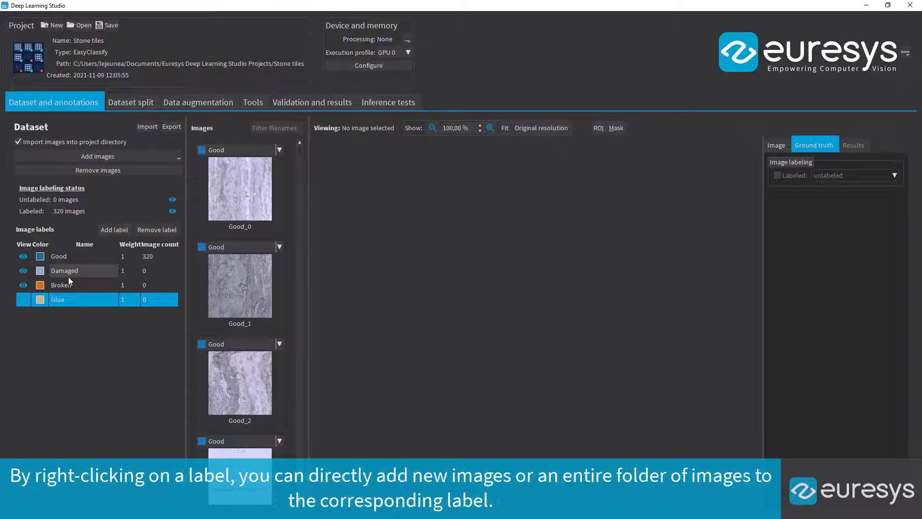
# Add every image from the Damaged folder to the Damaged label (83 images).
pyautogui.rightClick(69, 277)
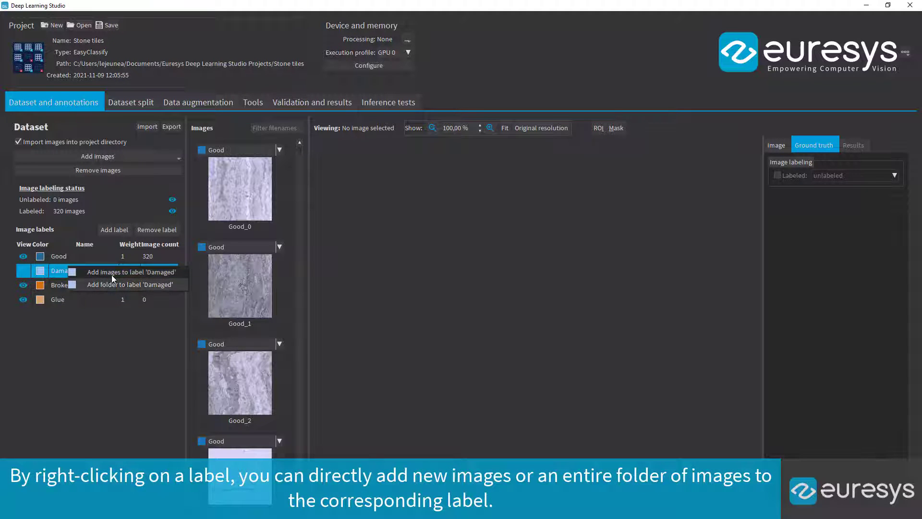
pyautogui.click(113, 272)
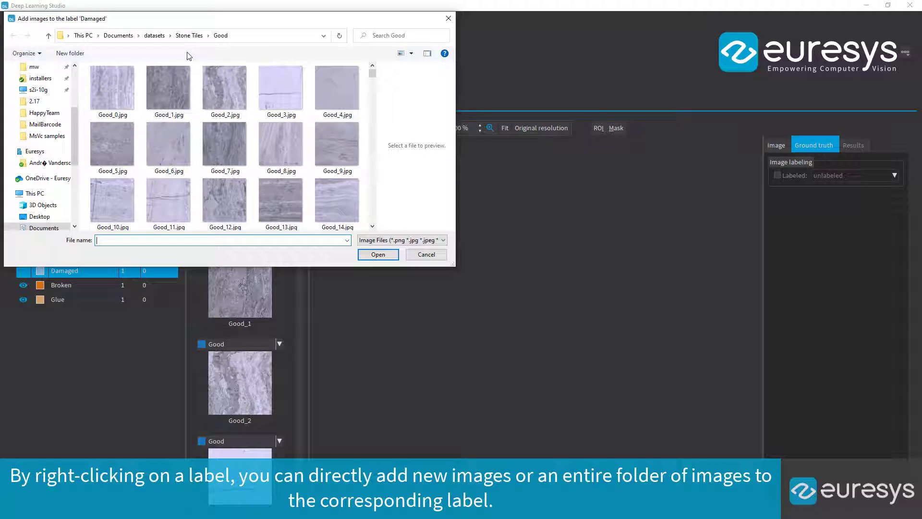
pyautogui.click(193, 40)
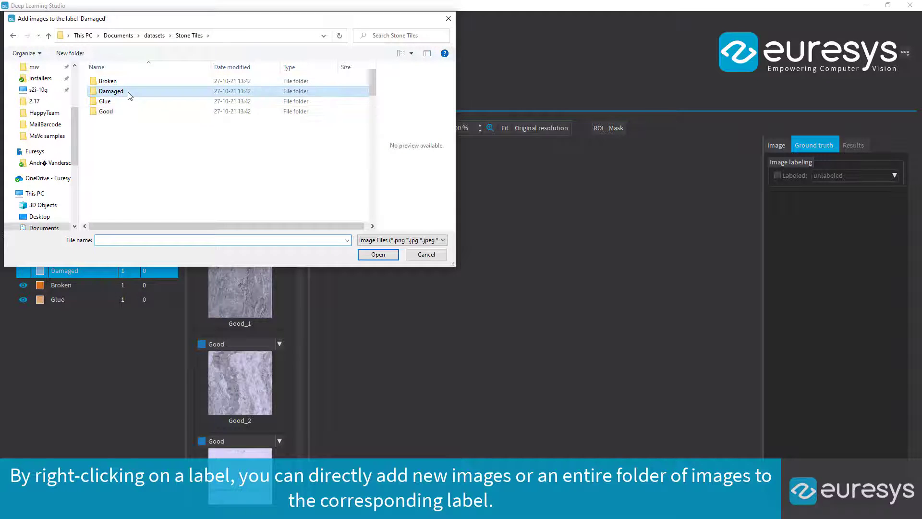
pyautogui.doubleClick(127, 93)
pyautogui.click(127, 91)
pyautogui.hotkey('ctrl', 'a')
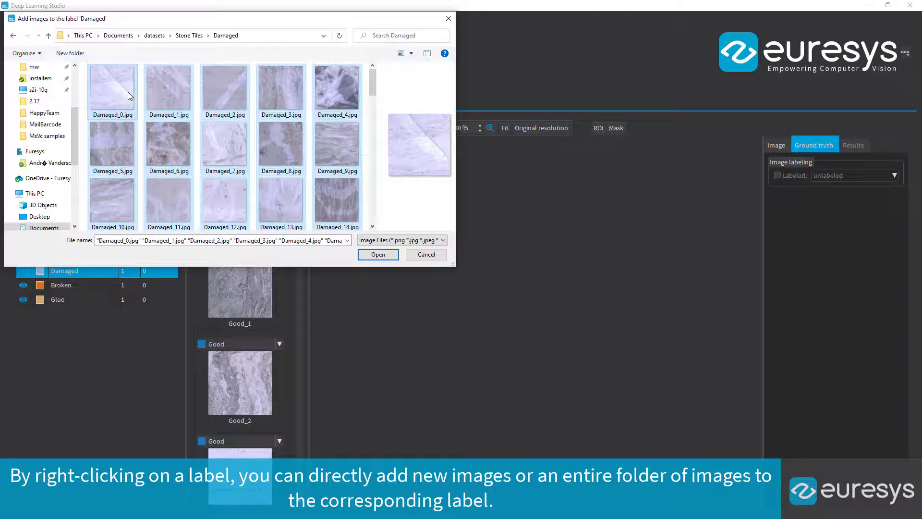
pyautogui.press('Return')
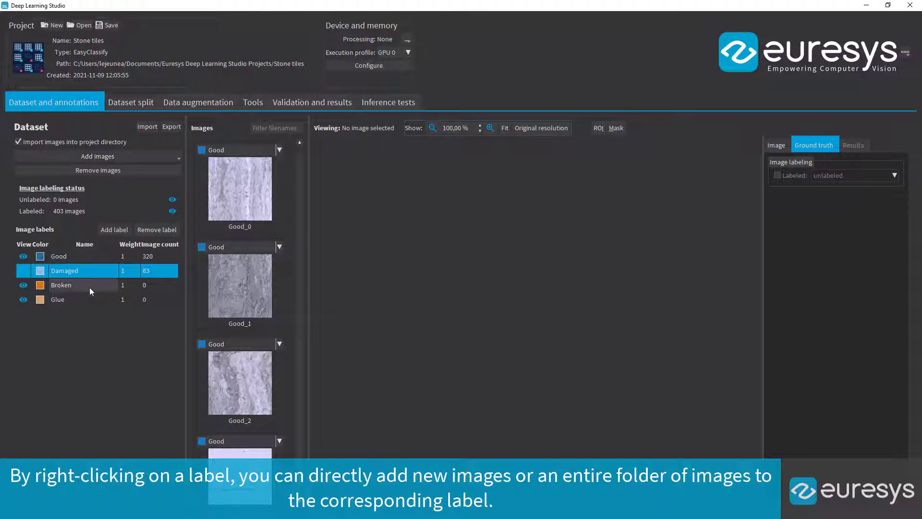
# Import the Broken folder into the Broken label (96 images).
pyautogui.rightClick(89, 288)
pyautogui.press('Escape')
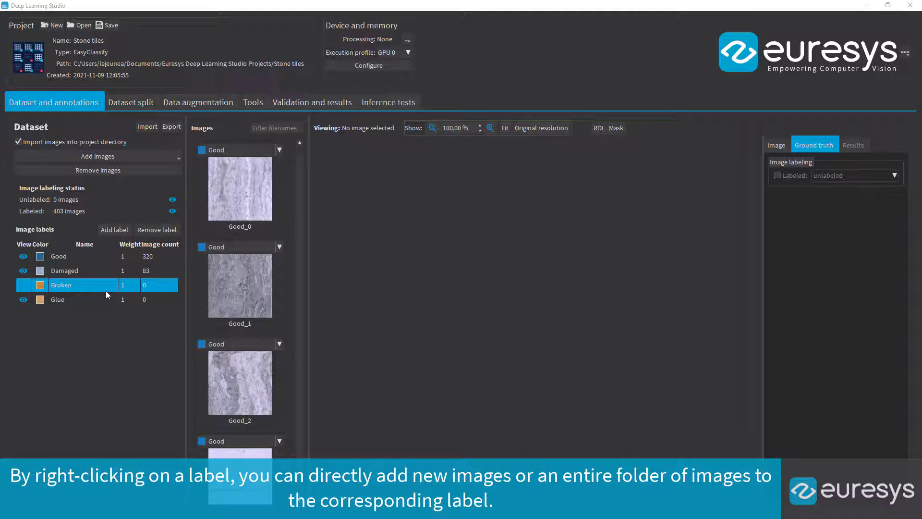
pyautogui.click(188, 35)
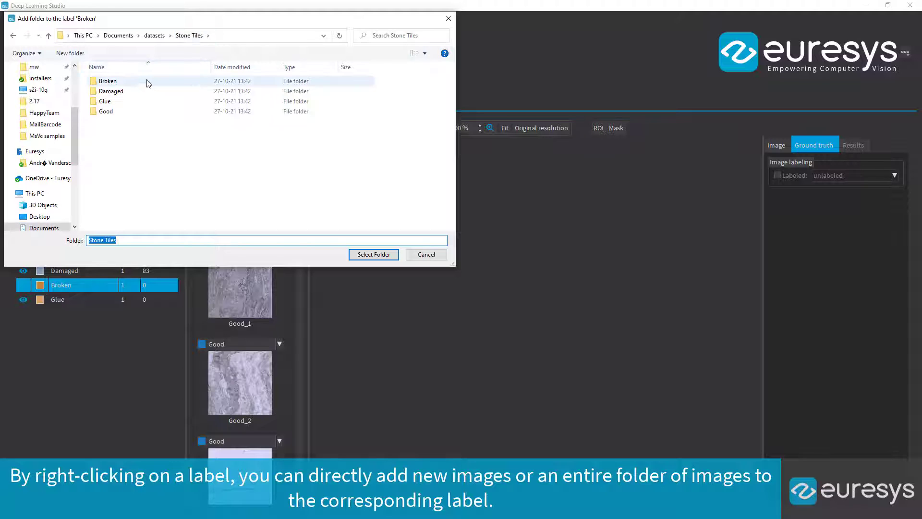
pyautogui.click(147, 82)
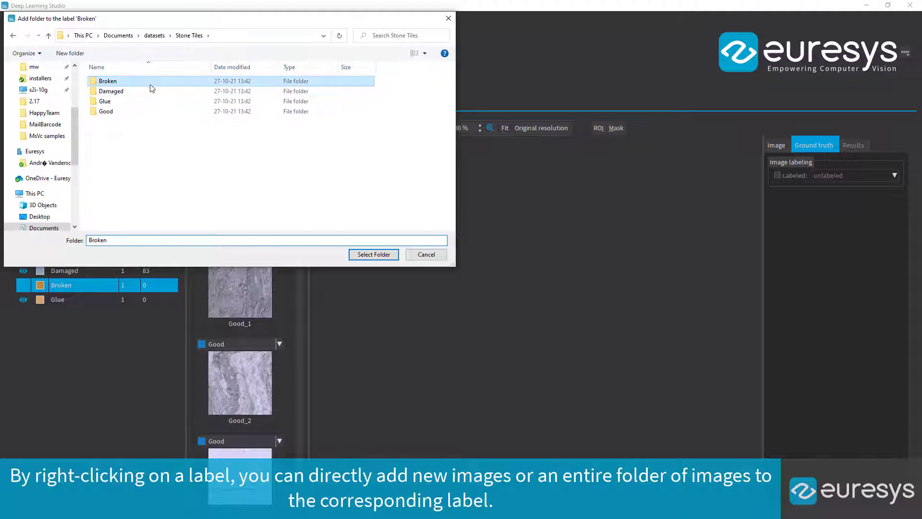
pyautogui.click(387, 253)
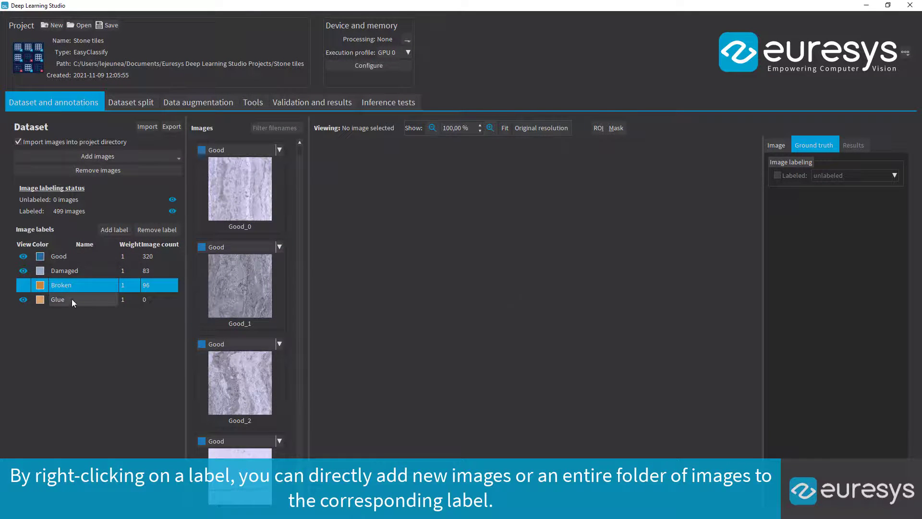
# Add every image from the Glue folder to the Glue label (106 images).
pyautogui.rightClick(71, 299)
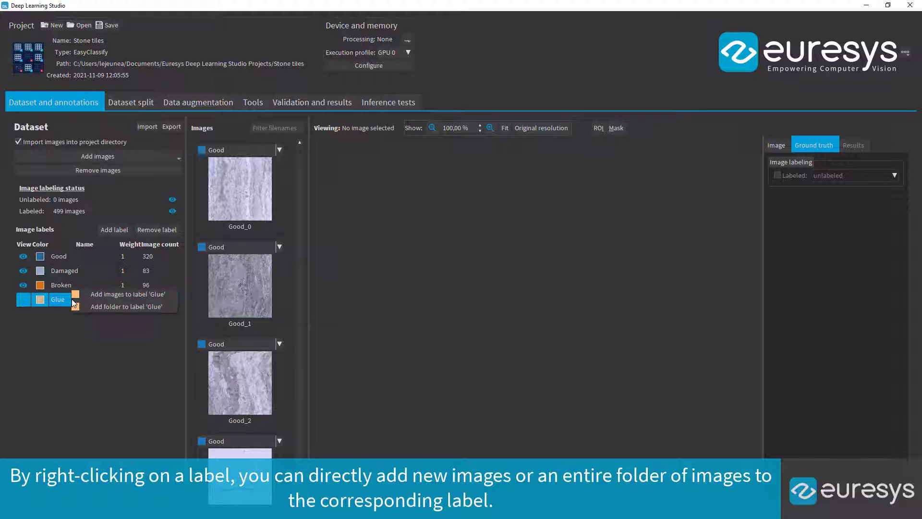
pyautogui.click(119, 293)
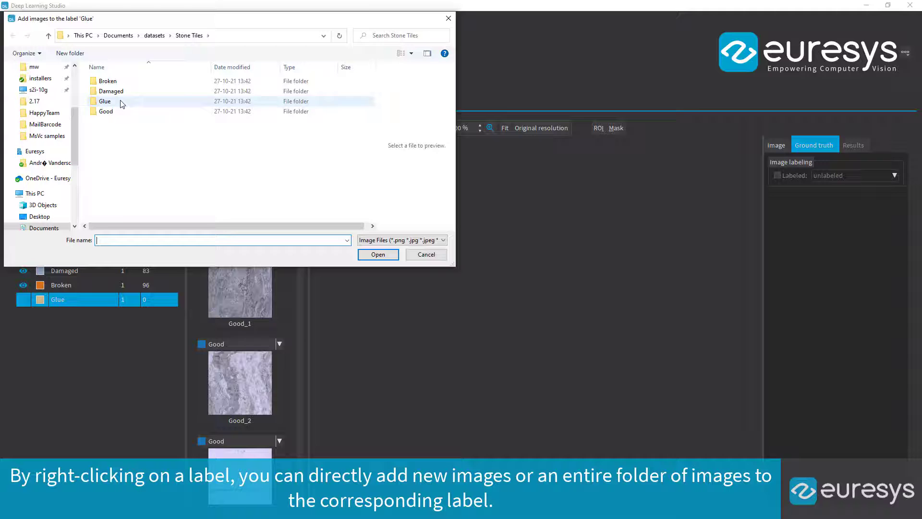
pyautogui.doubleClick(121, 101)
pyautogui.click(121, 104)
pyautogui.hotkey('ctrl', 'a')
pyautogui.press('Return')
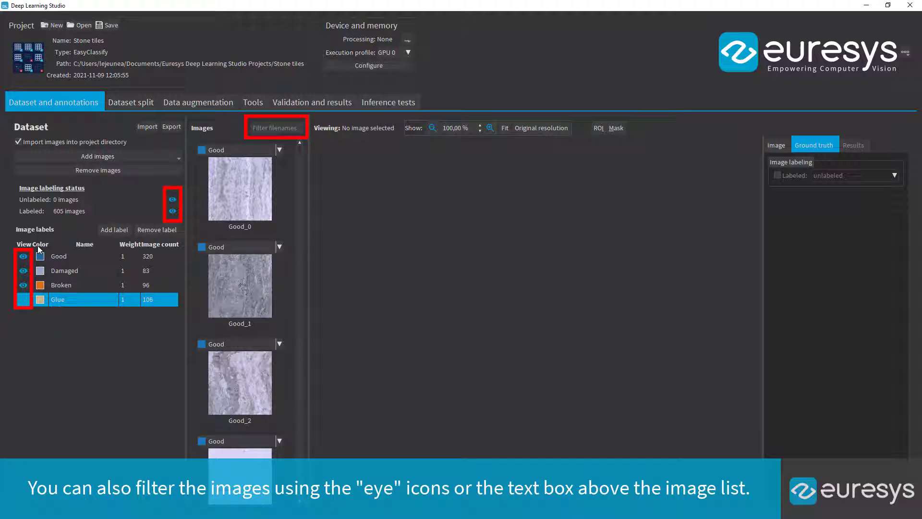
pyautogui.click(23, 257)
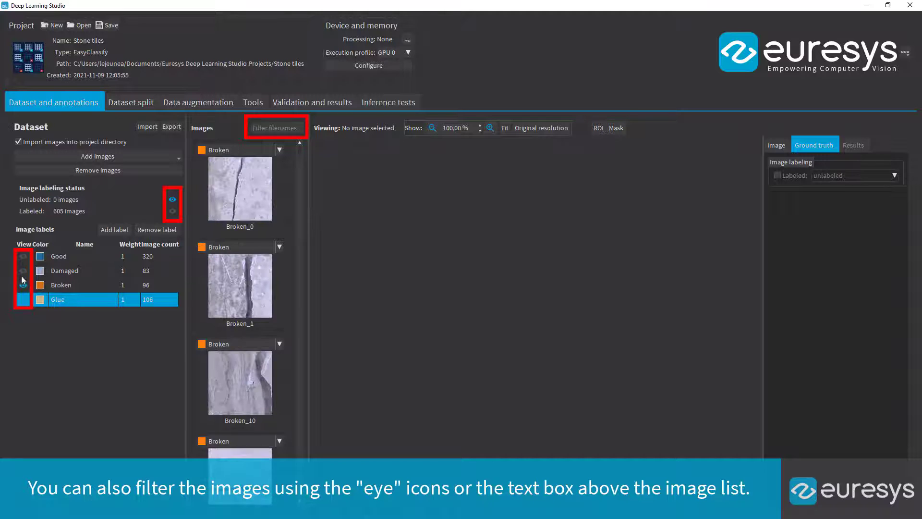
pyautogui.click(22, 284)
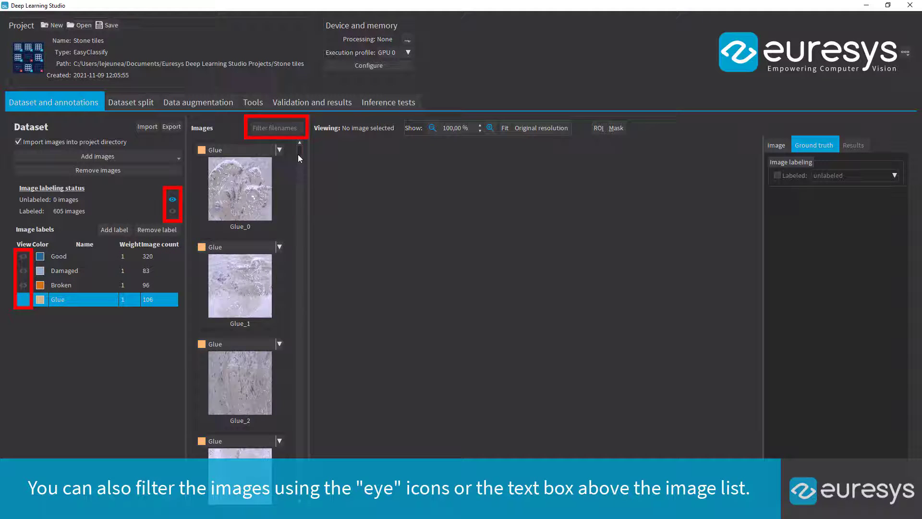
pyautogui.click(23, 299)
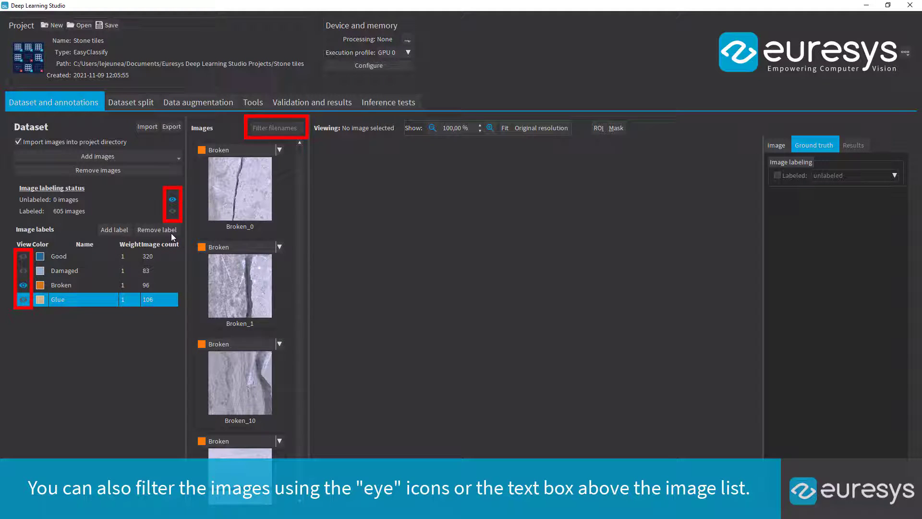
pyautogui.scroll(-2, 232, 180)
pyautogui.scroll(-3, 232, 180)
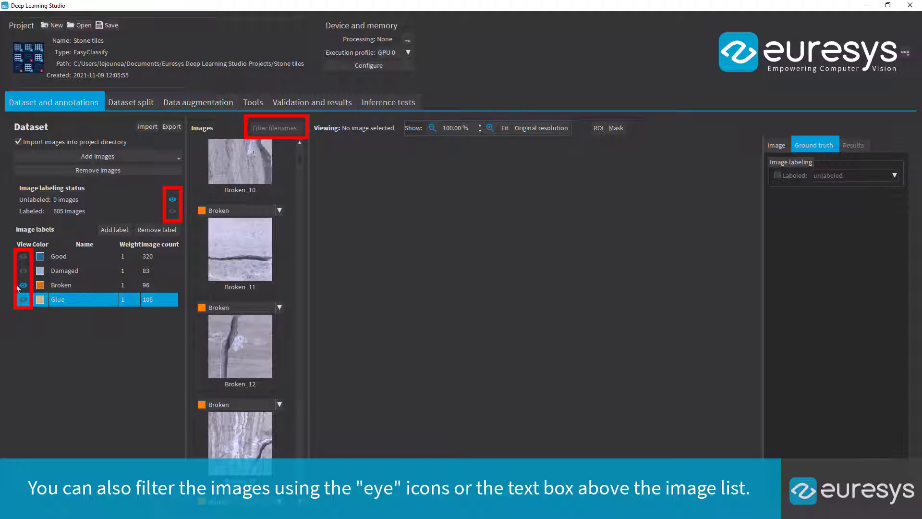
pyautogui.click(24, 285)
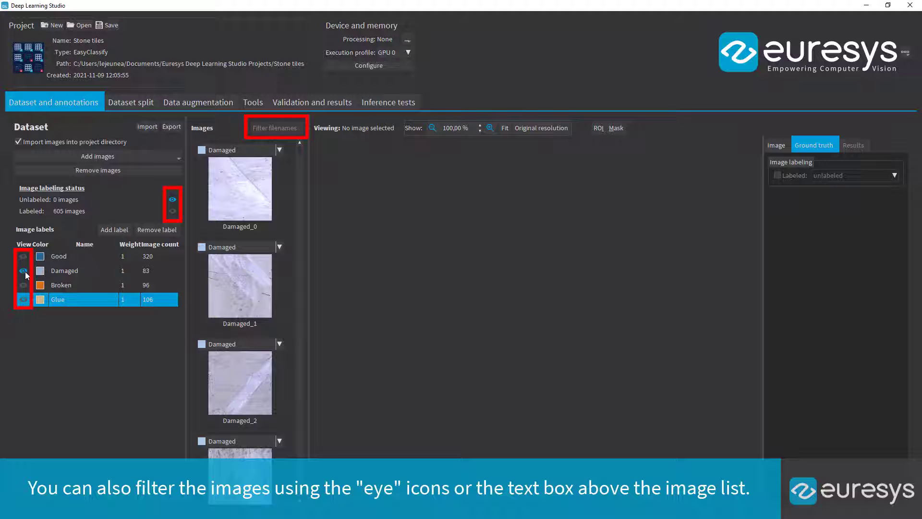
pyautogui.click(172, 213)
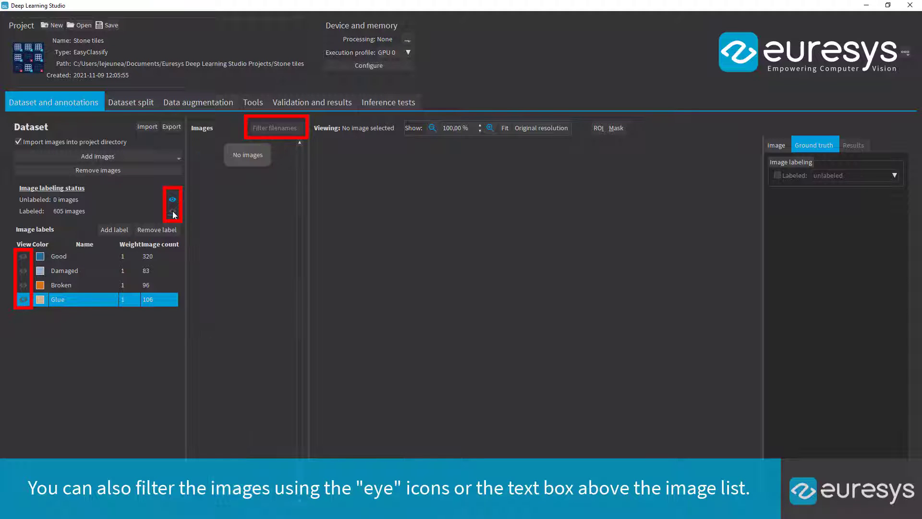
pyautogui.click(172, 212)
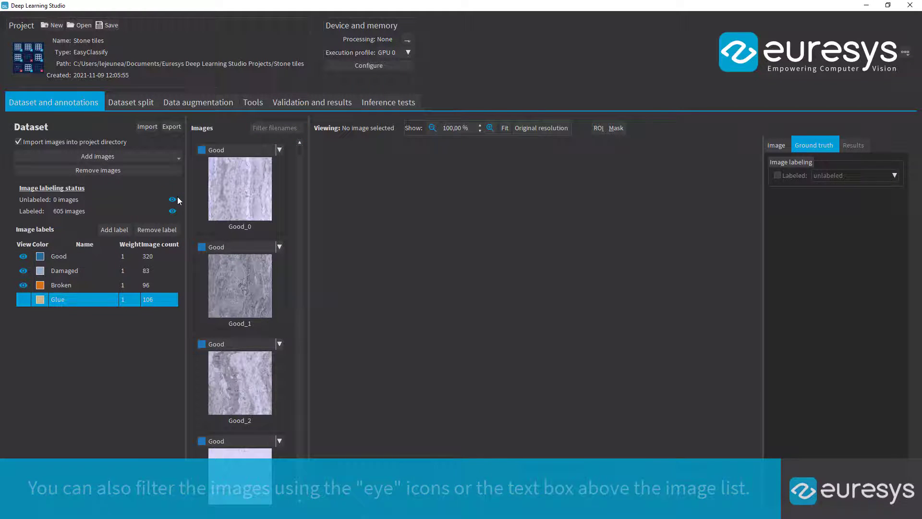
# Open Good_0 and try resizing its region of interest, leaving it full size.
pyautogui.click(252, 187)
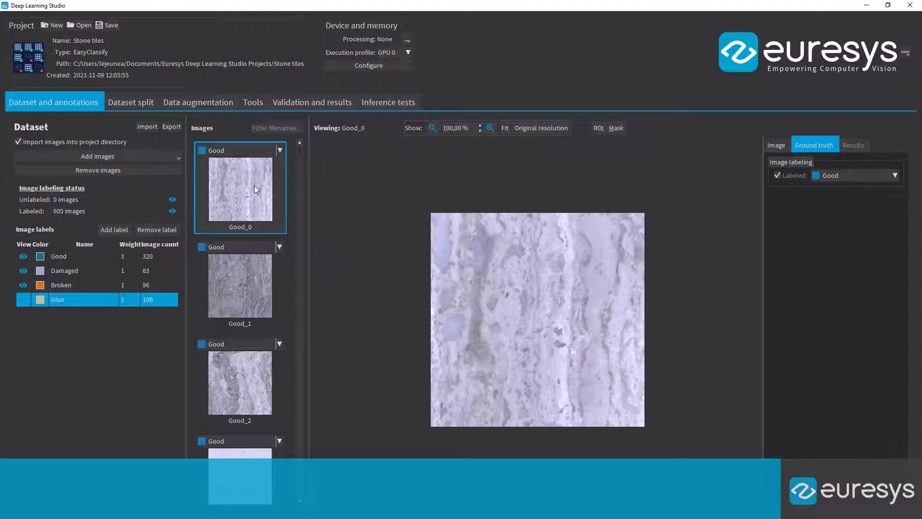
pyautogui.click(599, 130)
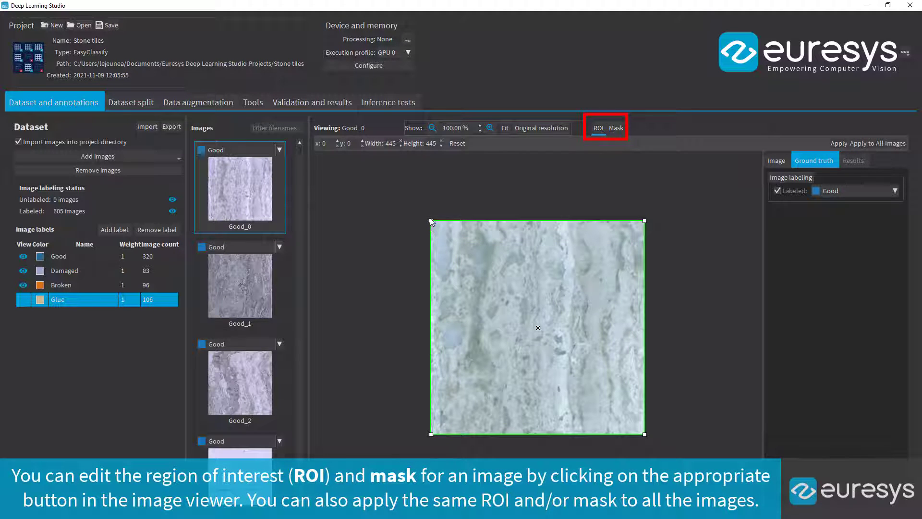
pyautogui.moveTo(430, 222); pyautogui.dragTo(399, 182)
# Draw a rectangular mask on Good_0's left side, then undo it.
pyautogui.click(613, 129)
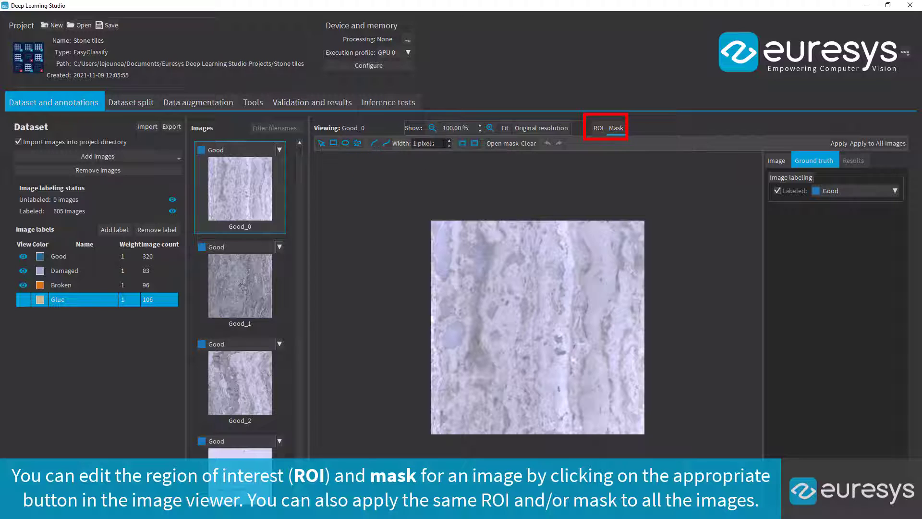
pyautogui.click(333, 143)
pyautogui.moveTo(452, 247); pyautogui.dragTo(538, 409)
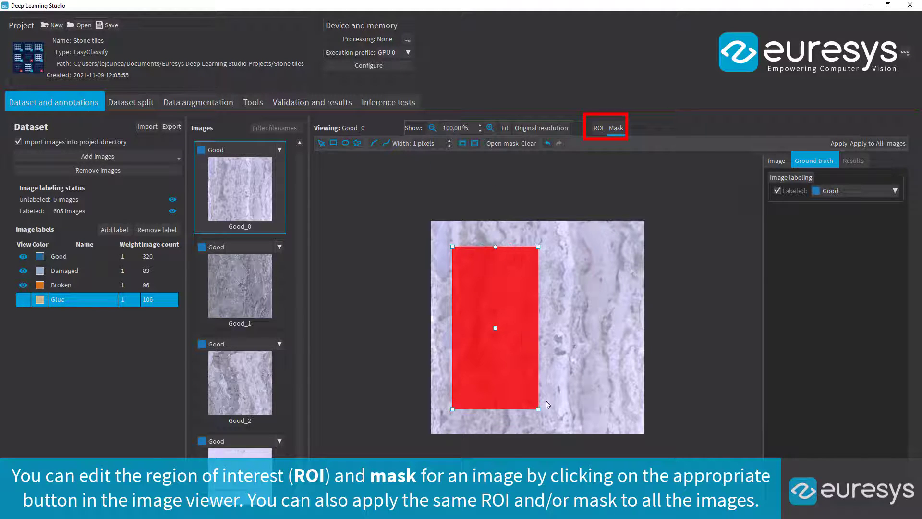
pyautogui.click(547, 144)
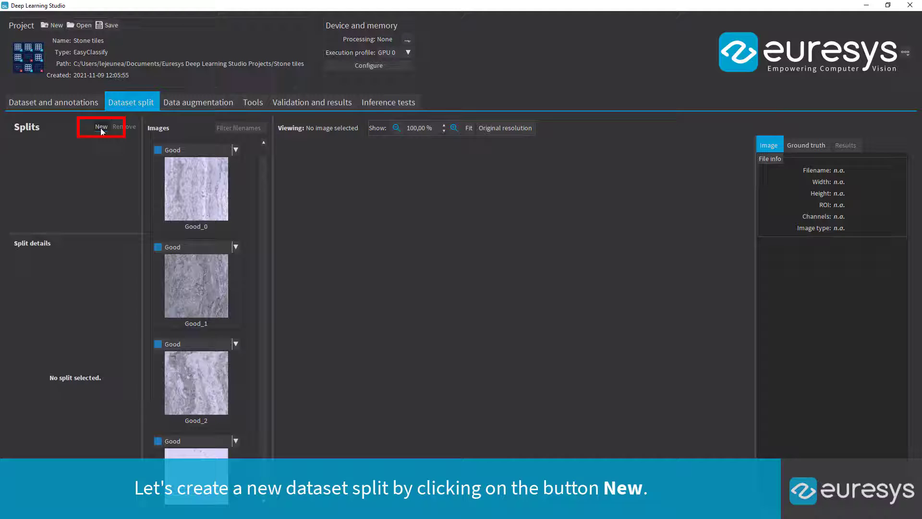
# Make random split 'Split 1' with 424 training, 121 validation and 60 test images.
pyautogui.click(101, 128)
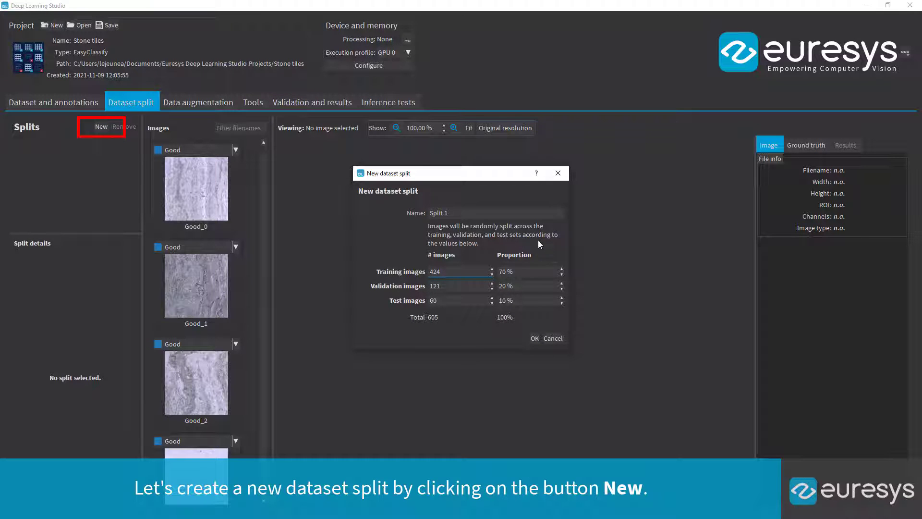
pyautogui.press('Tab')
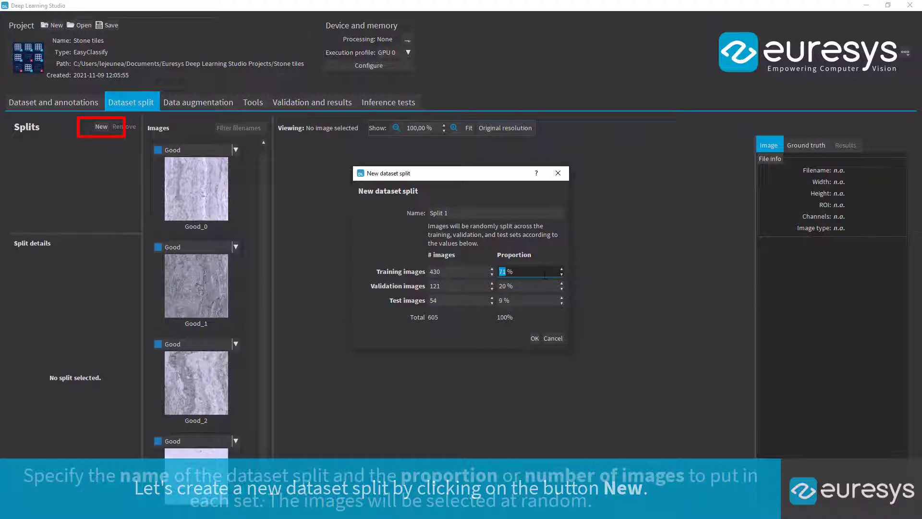
pyautogui.write('71')
pyautogui.click(462, 276)
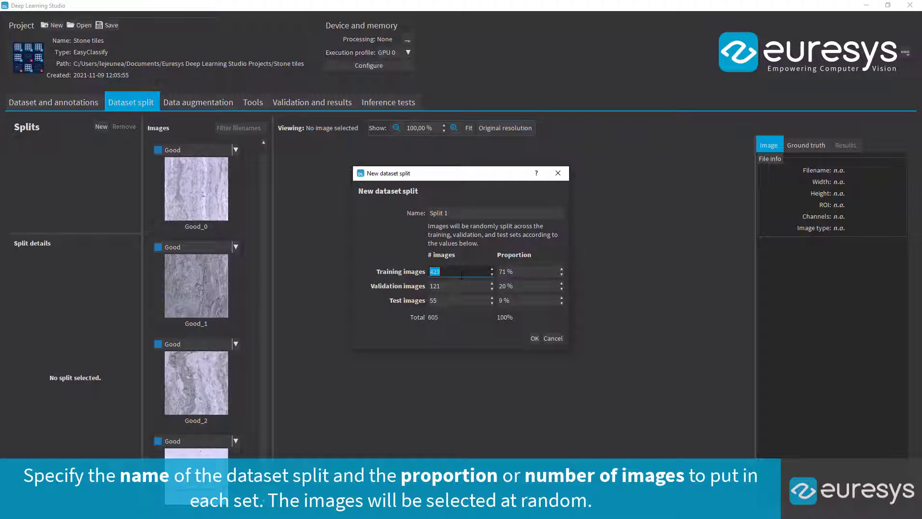
pyautogui.click(533, 338)
pyautogui.click(51, 147)
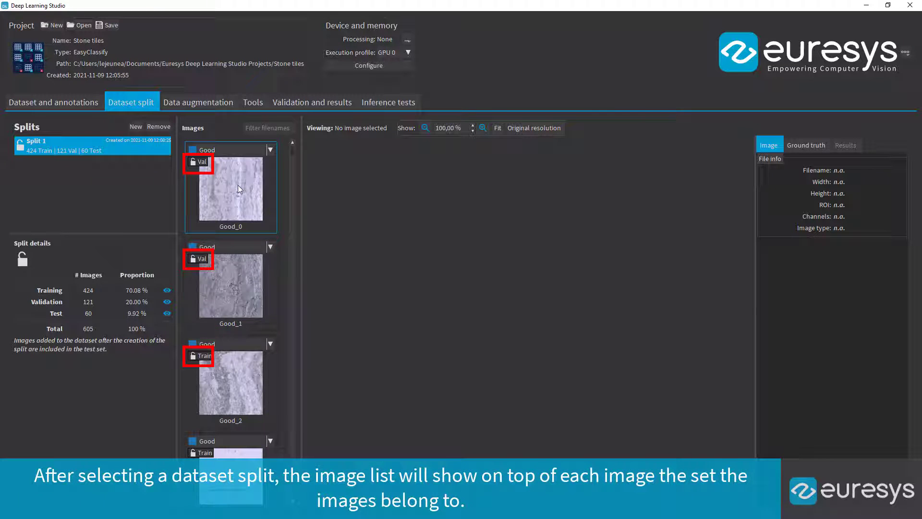
# Put Good_1 in the training set, leaving 425 training and 120 validation images.
pyautogui.click(206, 271)
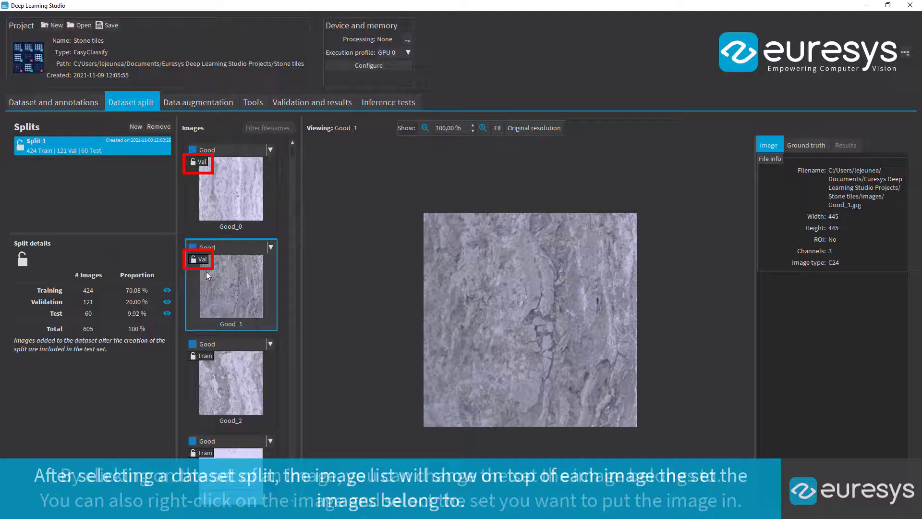
pyautogui.click(200, 260)
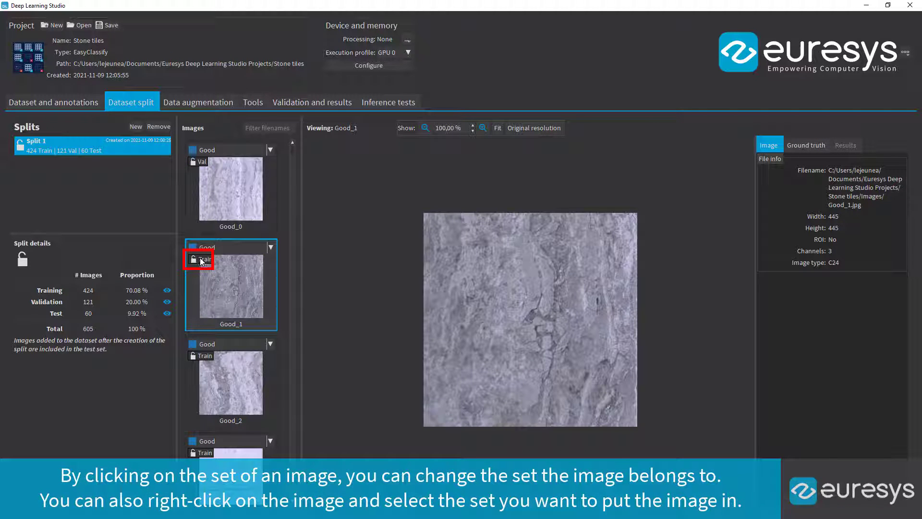
pyautogui.click(201, 261)
pyautogui.rightClick(231, 269)
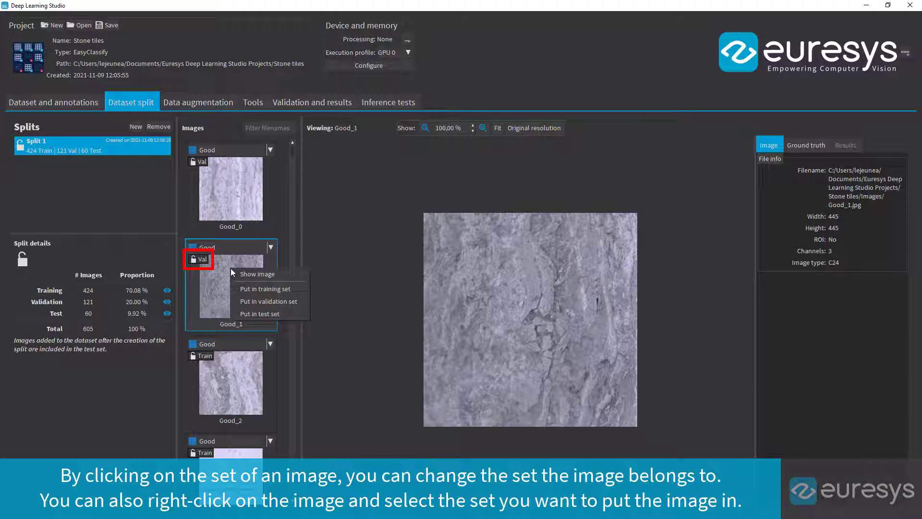
pyautogui.click(273, 292)
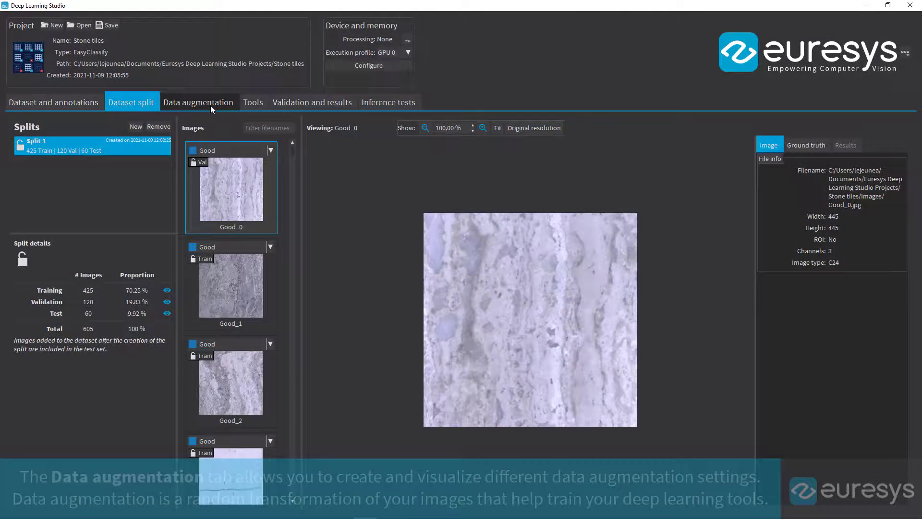
# Add Data augmentation 2 with ±180° maximum rotation and both flips enabled.
pyautogui.click(211, 106)
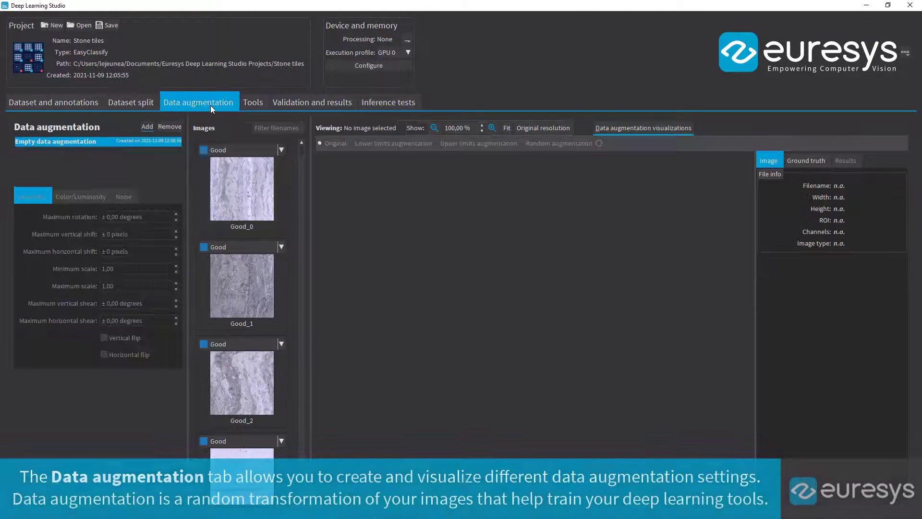
pyautogui.click(147, 127)
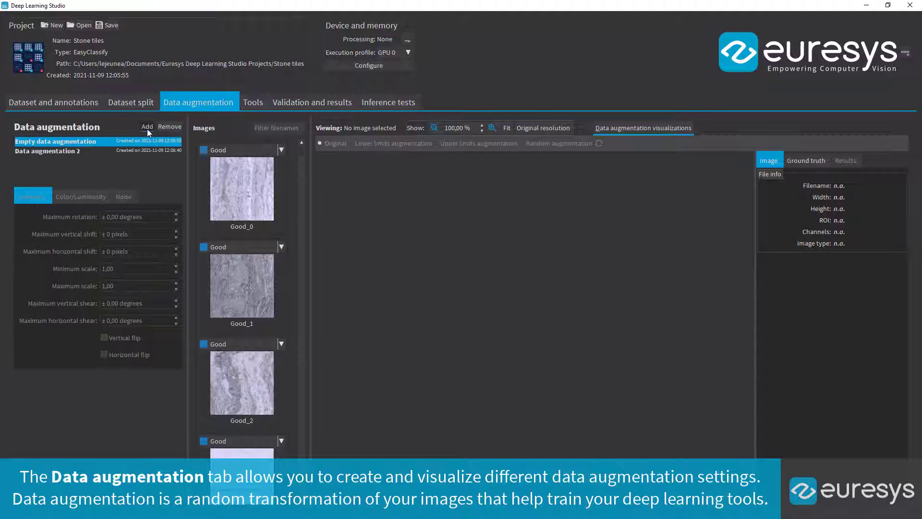
pyautogui.click(72, 150)
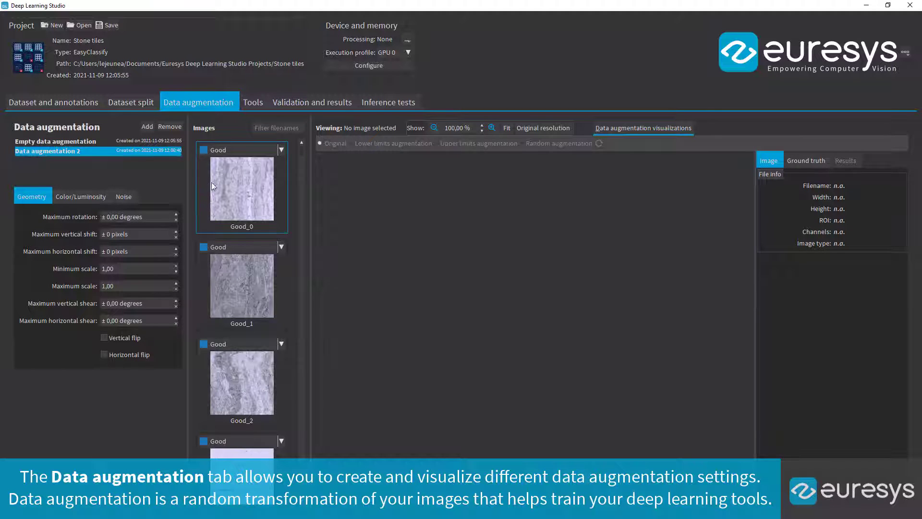
pyautogui.click(107, 216)
pyautogui.write('180')
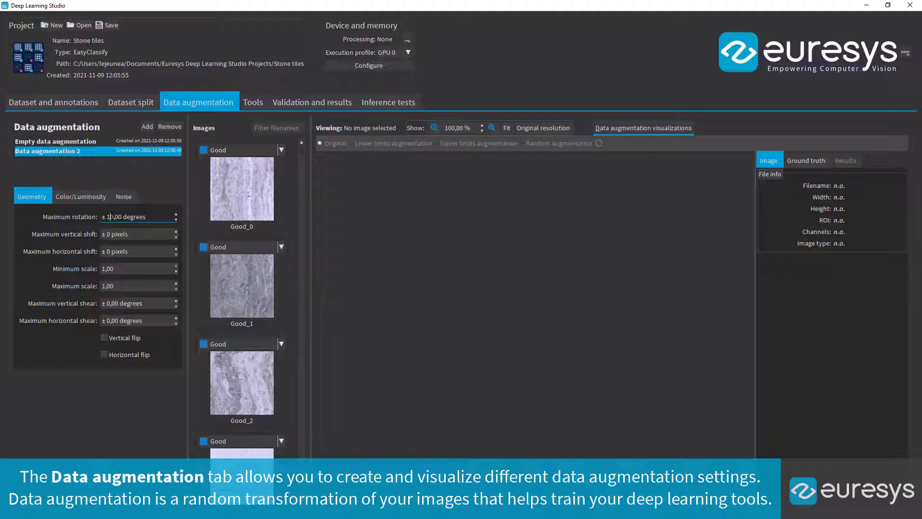
pyautogui.click(123, 337)
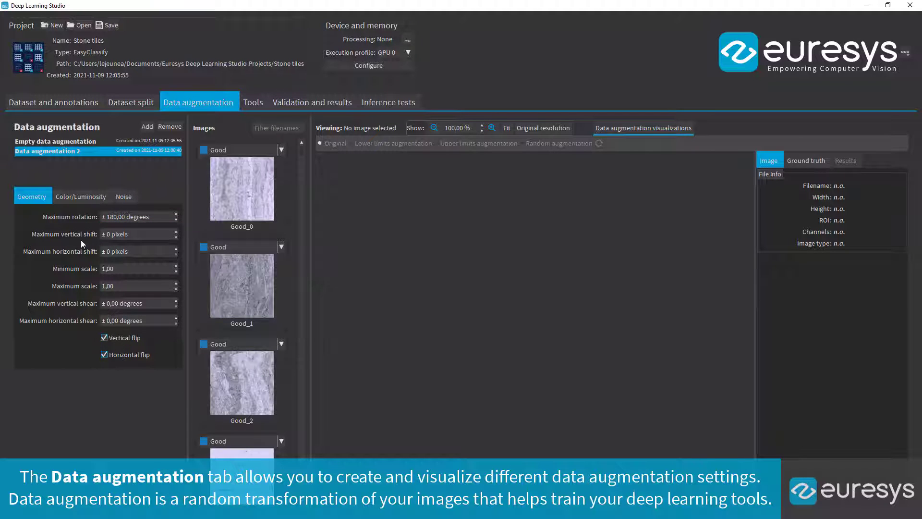
# Set a ±9% brightness offset and 0,92–1,08 contrast gain.
pyautogui.click(82, 195)
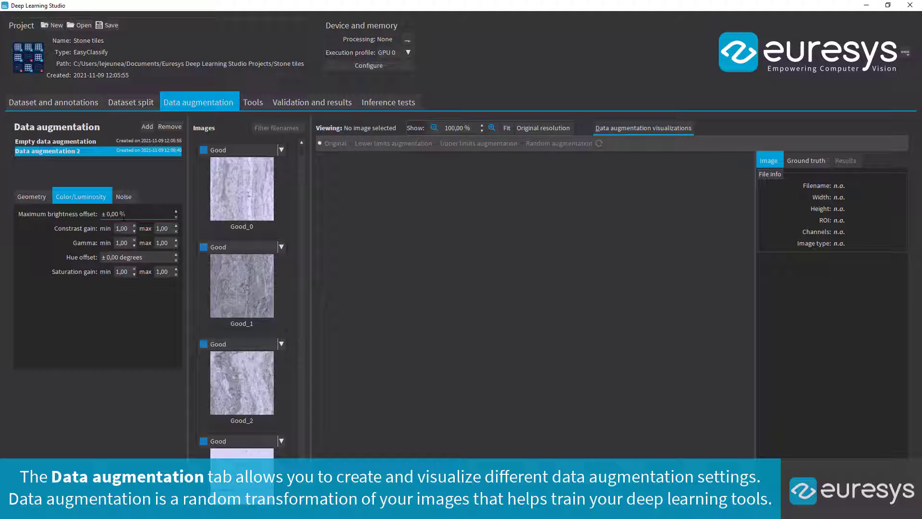
pyautogui.doubleClick(122, 214)
pyautogui.write('9')
pyautogui.press('Tab')
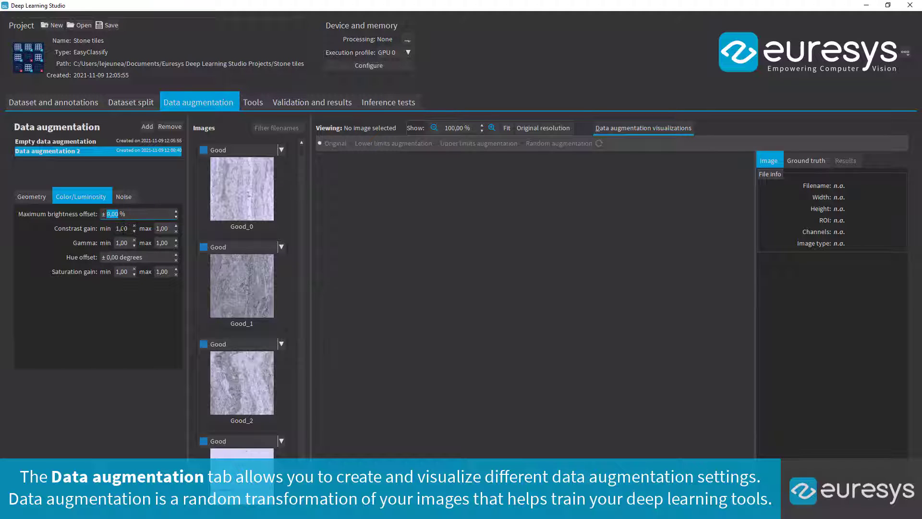
pyautogui.write('0,92')
pyautogui.press('Tab')
pyautogui.write('1,08')
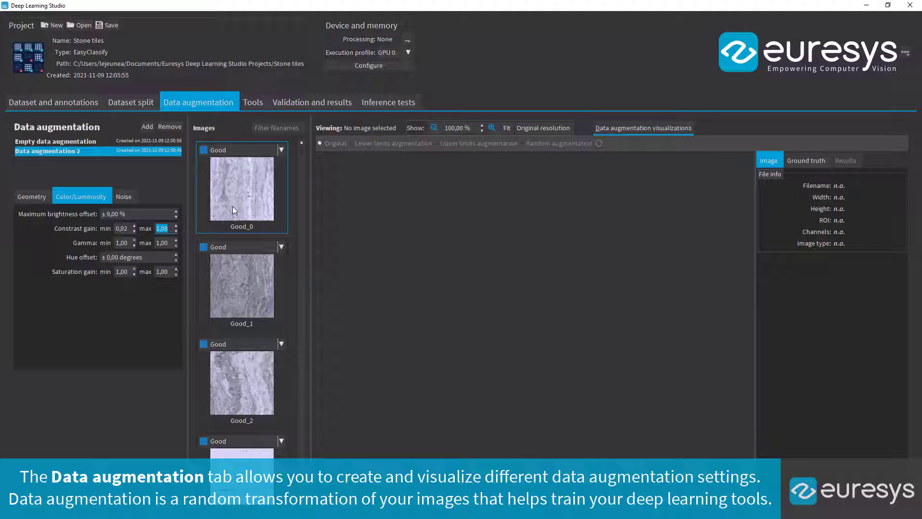
# Preview lower-limit, upper-limit and several random augmentations of Good_0.
pyautogui.click(250, 196)
pyautogui.click(385, 143)
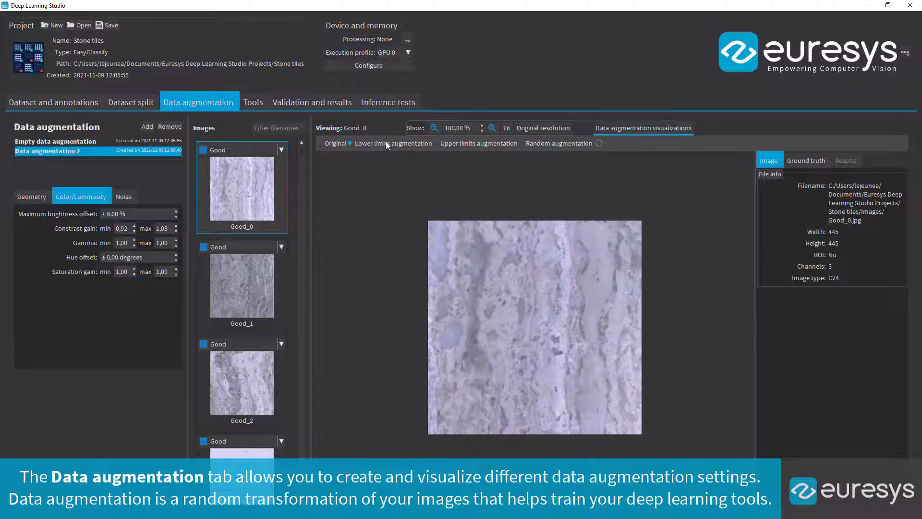
pyautogui.click(483, 143)
pyautogui.click(540, 144)
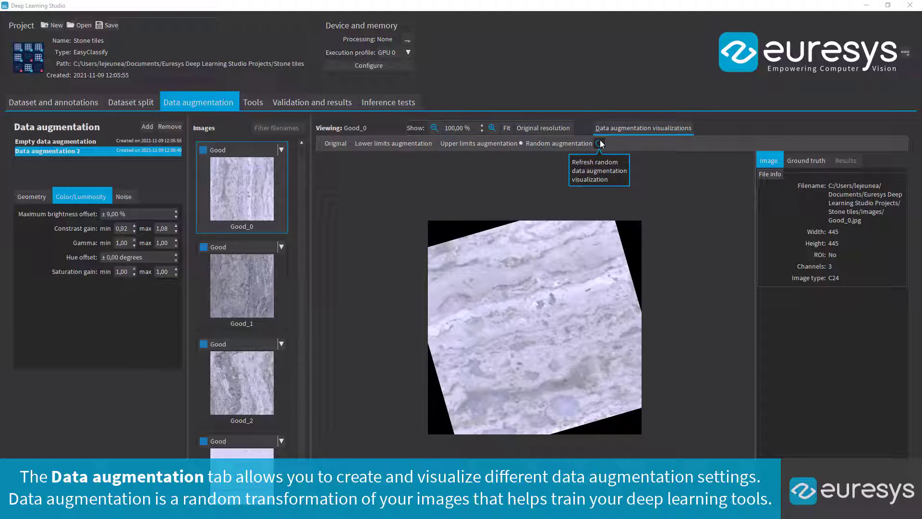
pyautogui.click(600, 144)
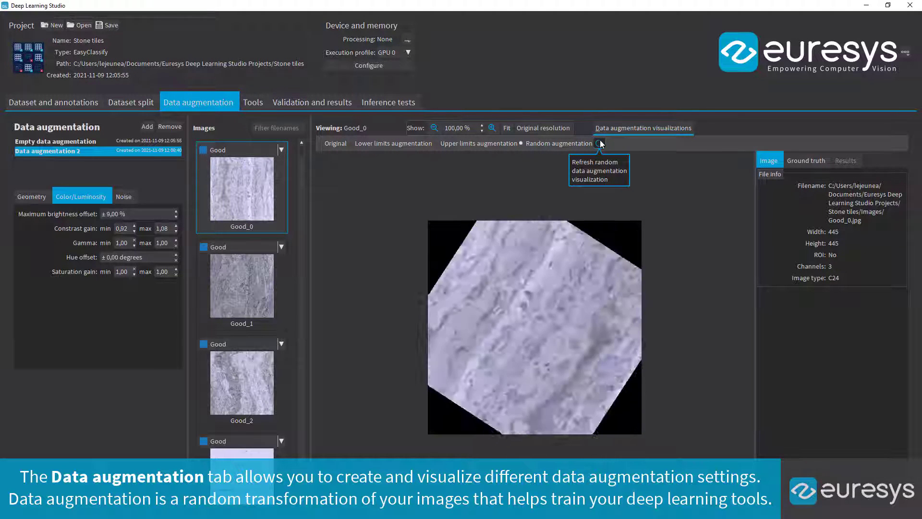
pyautogui.click(601, 143)
pyautogui.click(600, 144)
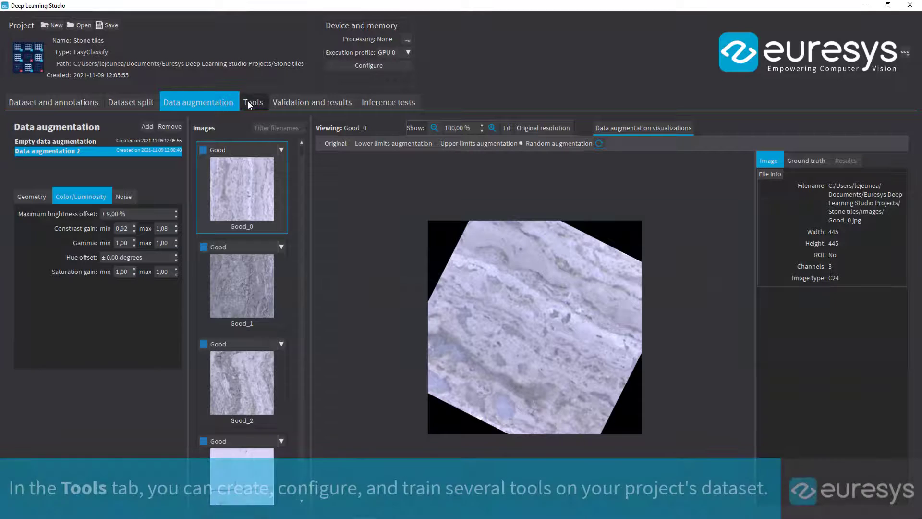
# Add classifier Tool 1 using Data augmentation 2 and launch its 50-iteration training.
pyautogui.click(250, 102)
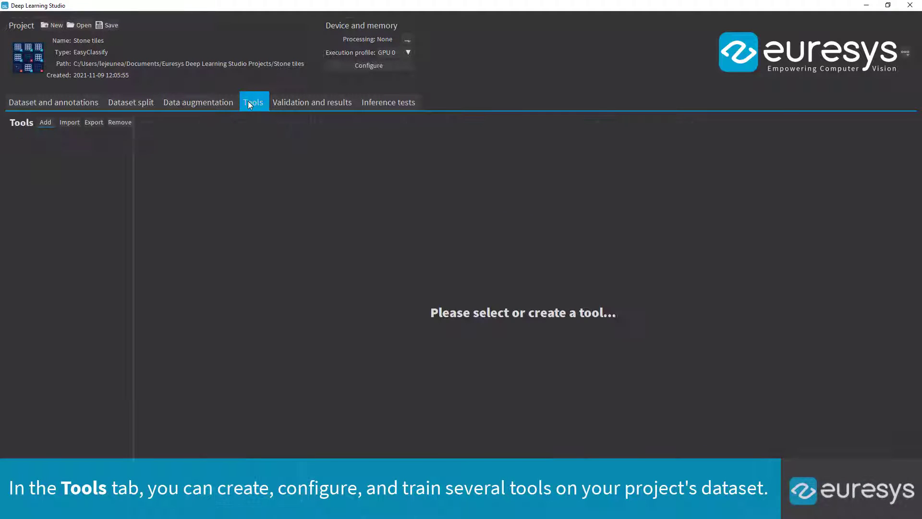
pyautogui.click(46, 124)
pyautogui.click(47, 141)
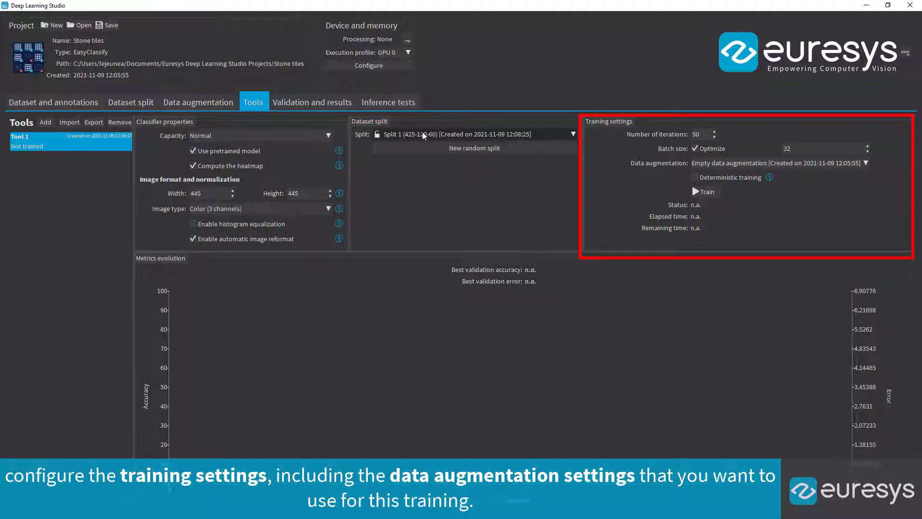
pyautogui.click(709, 163)
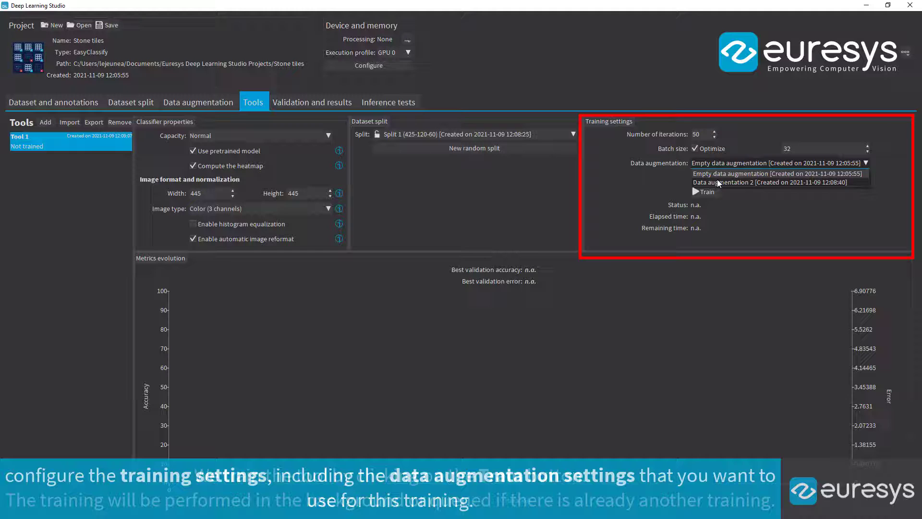
pyautogui.click(716, 181)
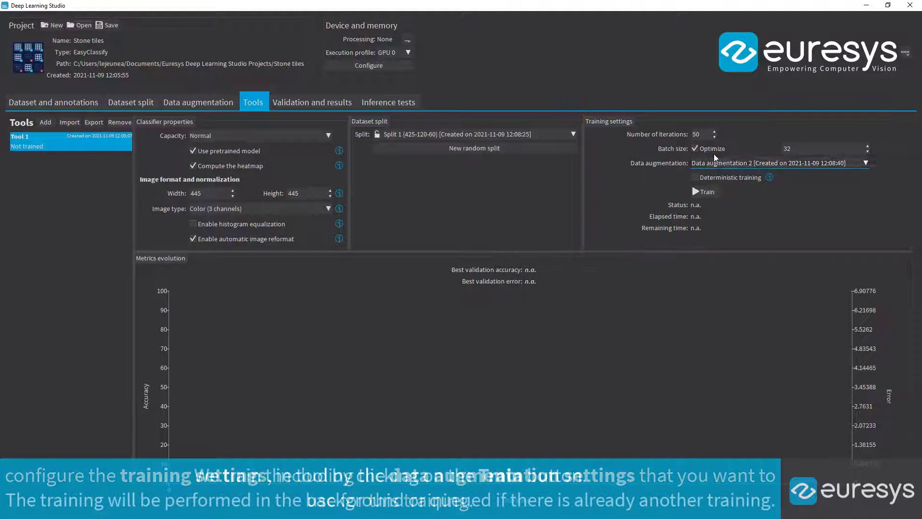
pyautogui.click(713, 191)
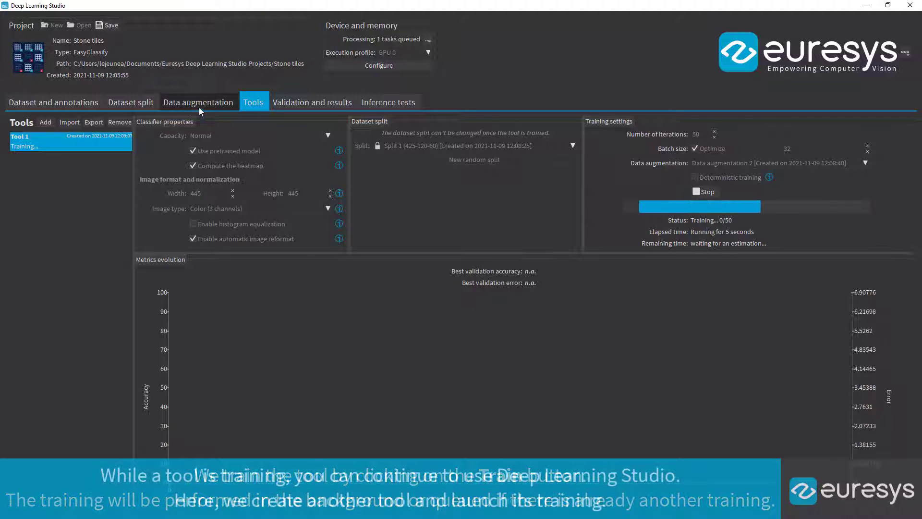
# Add a second classifier, Tool 2, and give it a new random split, Split 2.
pyautogui.click(46, 122)
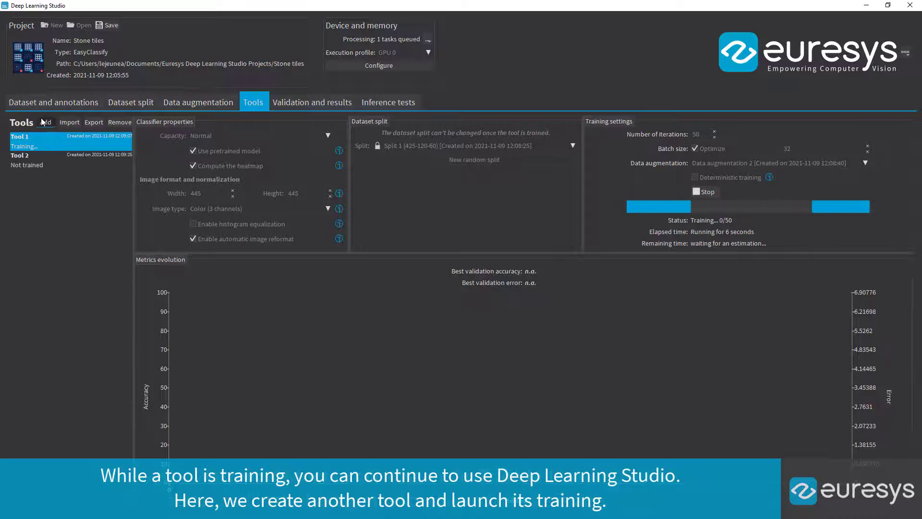
pyautogui.click(24, 168)
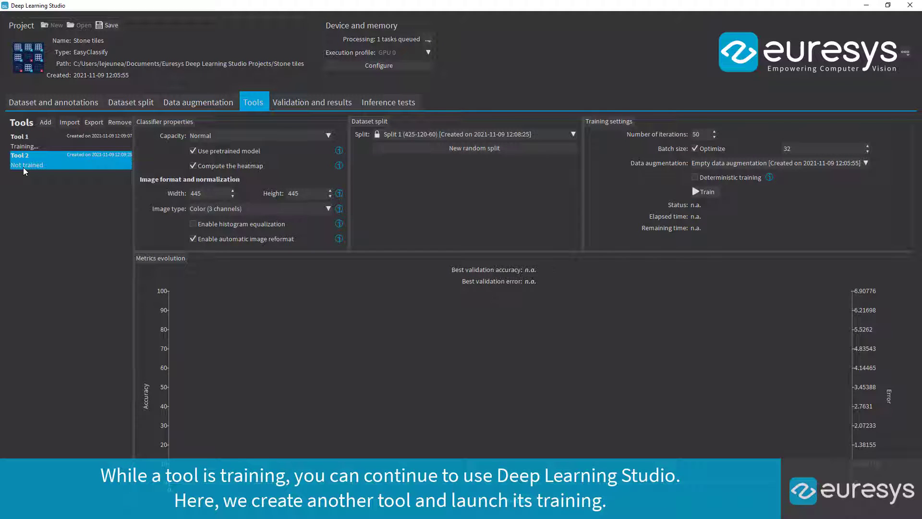
pyautogui.click(415, 148)
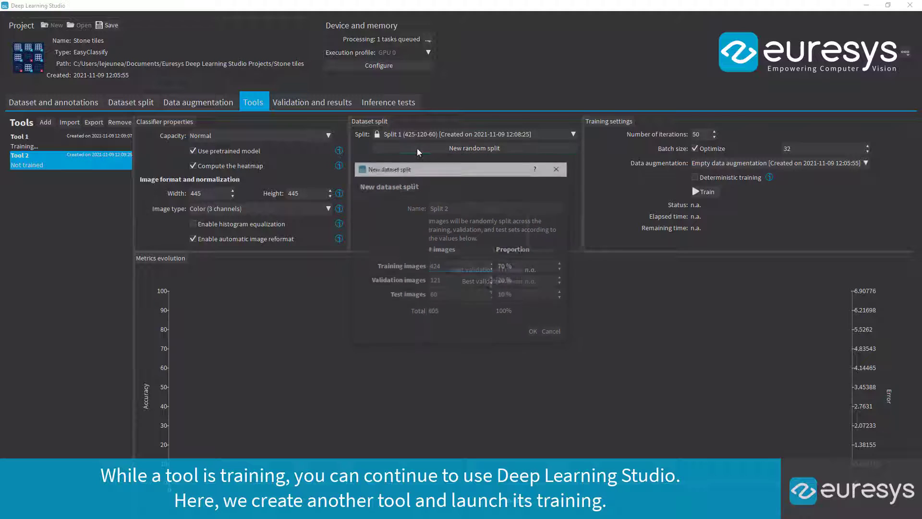
pyautogui.click(539, 332)
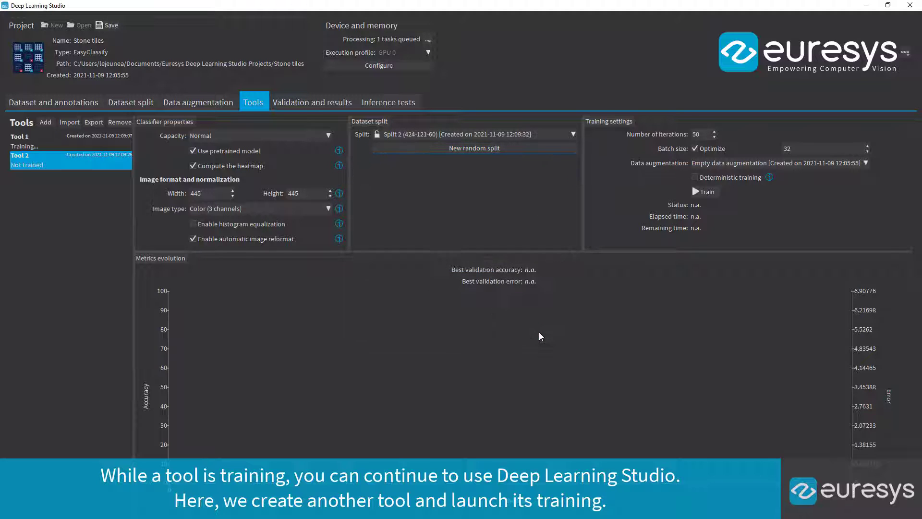
# Set Tool 2 to Data augmentation 2 and Small capacity, and queue its training.
pyautogui.click(717, 163)
pyautogui.click(718, 181)
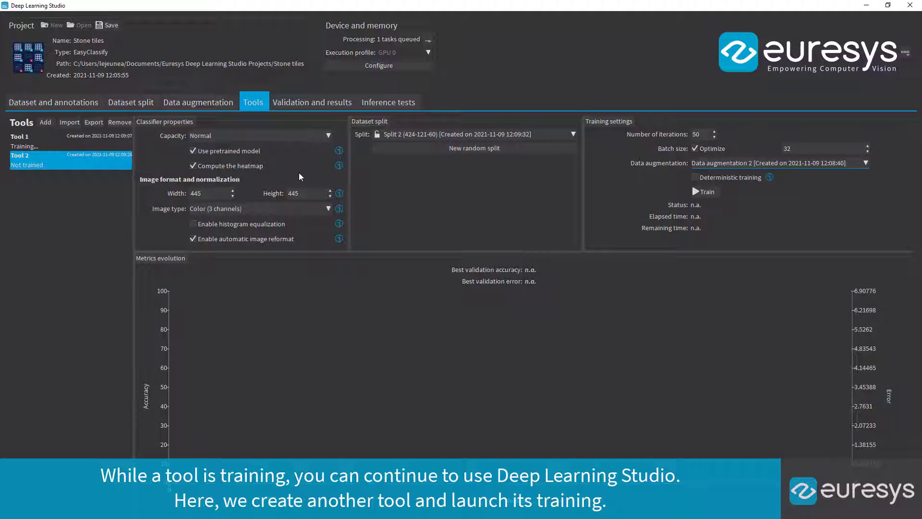
pyautogui.click(225, 137)
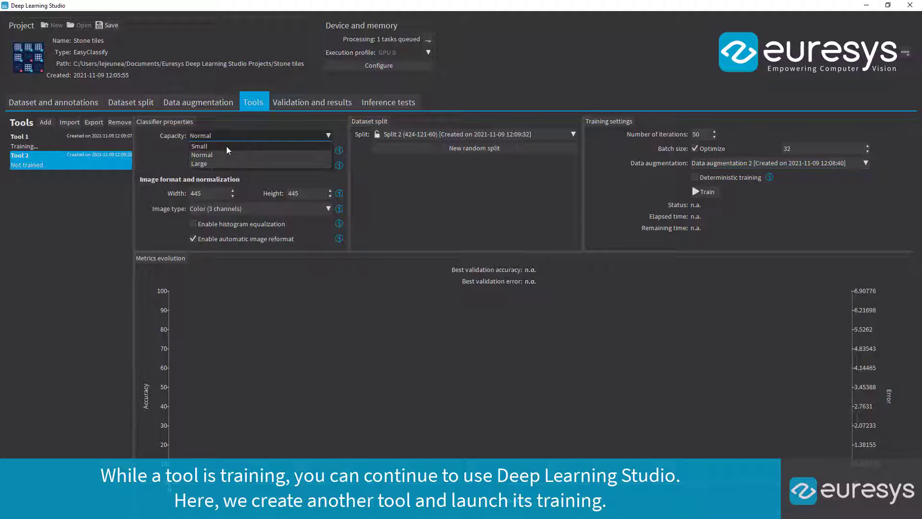
pyautogui.click(227, 146)
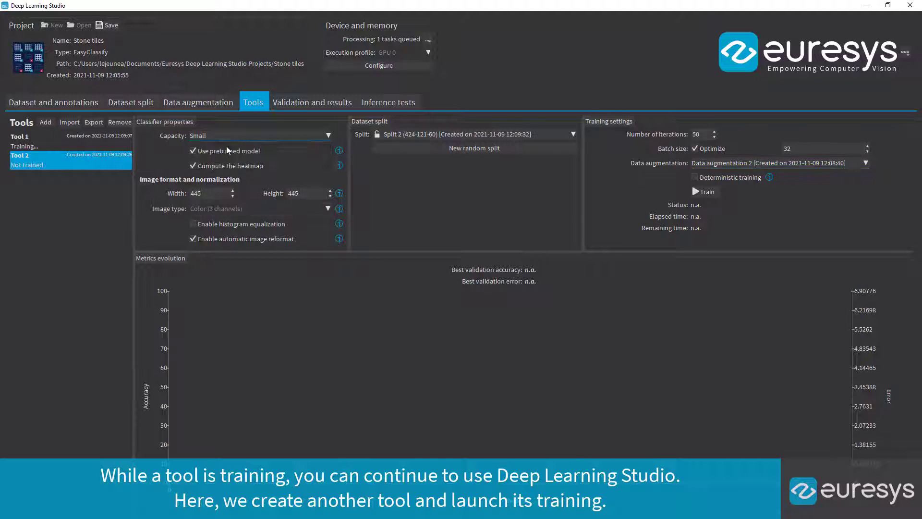
pyautogui.click(704, 190)
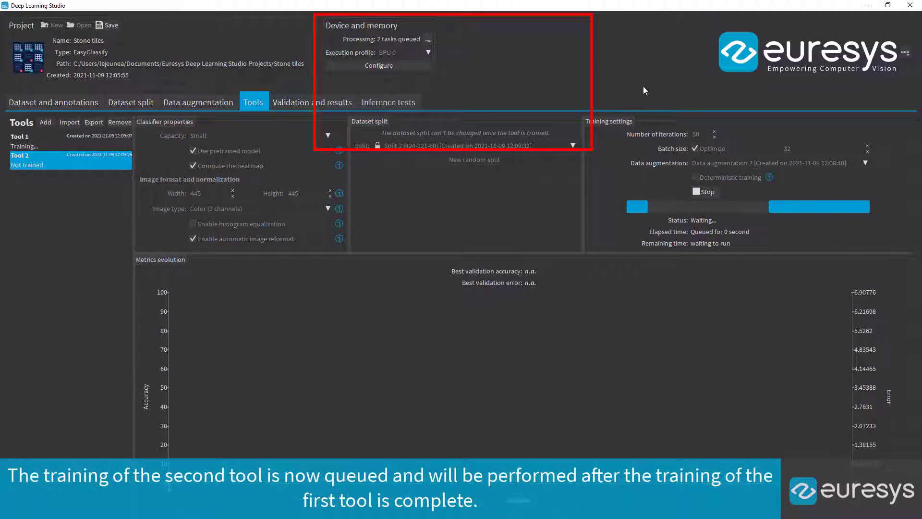
# Check the training queue, then watch Tool 1 finish 50 iterations and Tool 2 start.
pyautogui.click(427, 41)
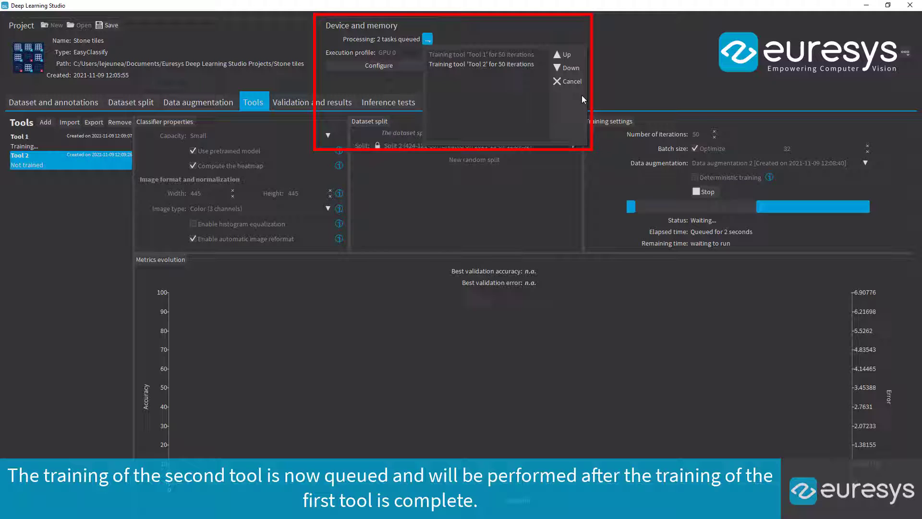
pyautogui.click(428, 41)
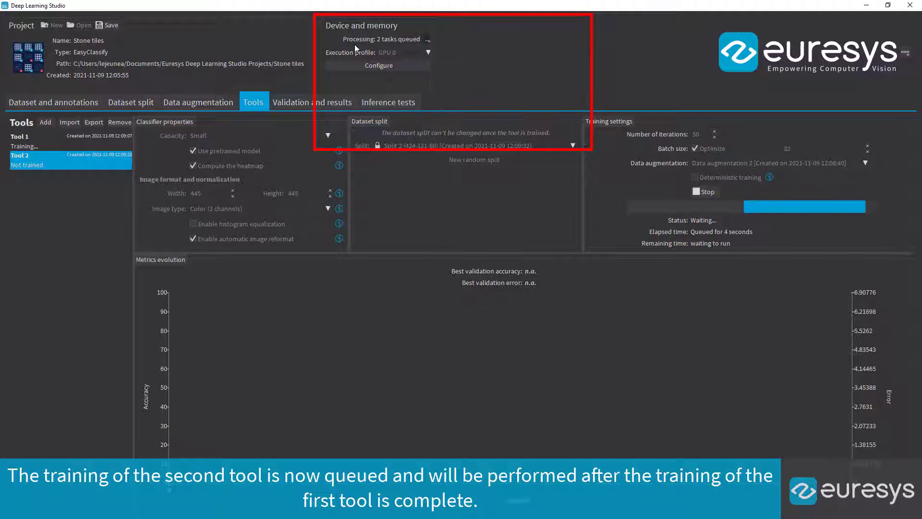
pyautogui.click(73, 144)
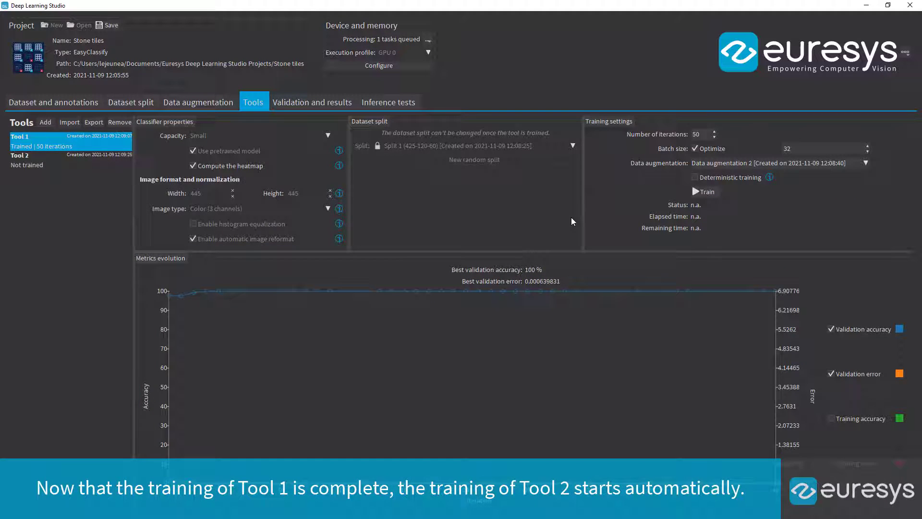
pyautogui.click(38, 162)
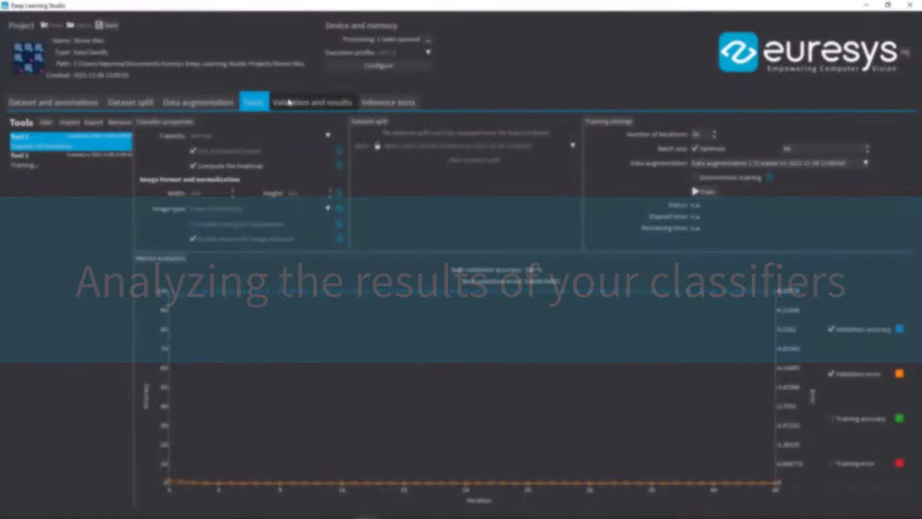
# Show Tool 1's validation results for the Training, Validation and finally Test splits.
pyautogui.click(288, 102)
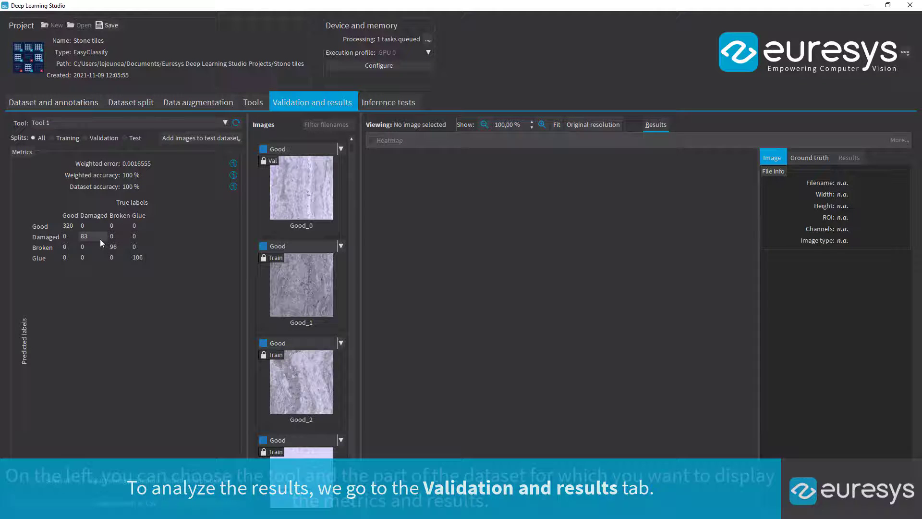
pyautogui.click(70, 139)
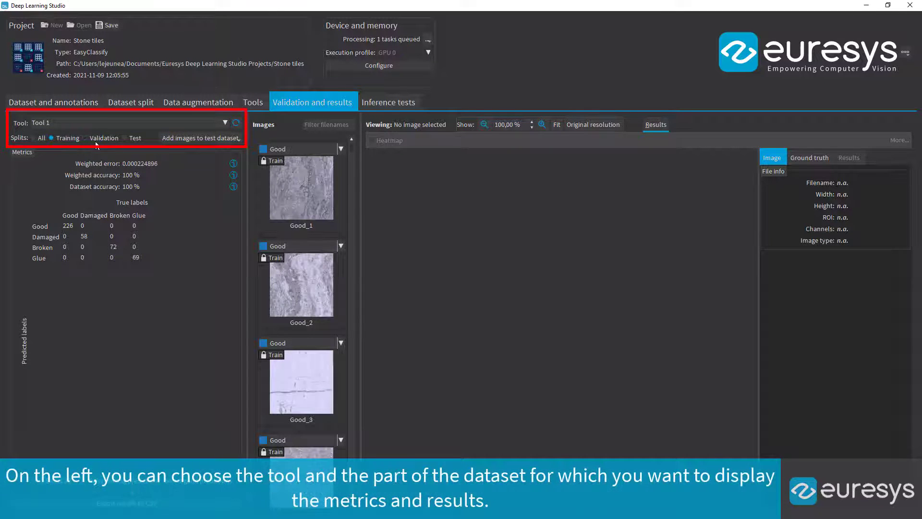
pyautogui.click(104, 138)
pyautogui.click(141, 141)
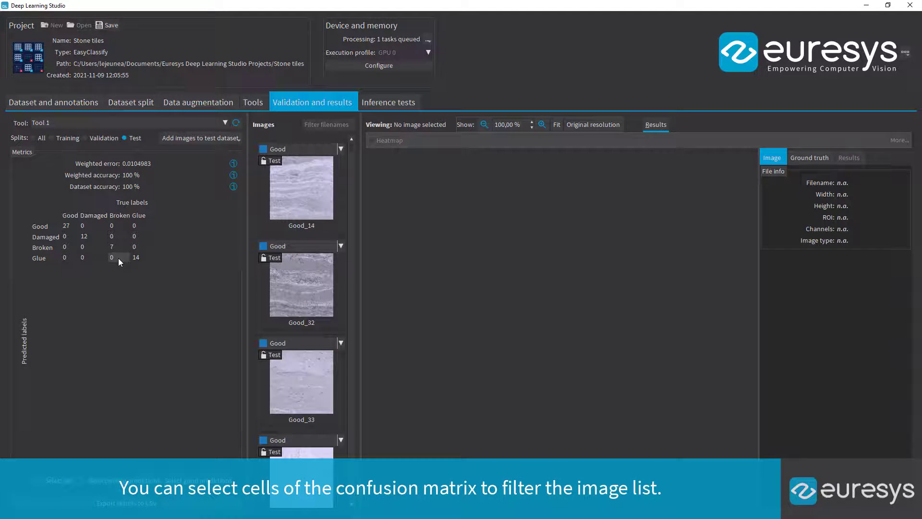
# Review correctly classified Damaged test images and their prediction probabilities, including Damaged_19.
pyautogui.click(88, 233)
pyautogui.click(311, 198)
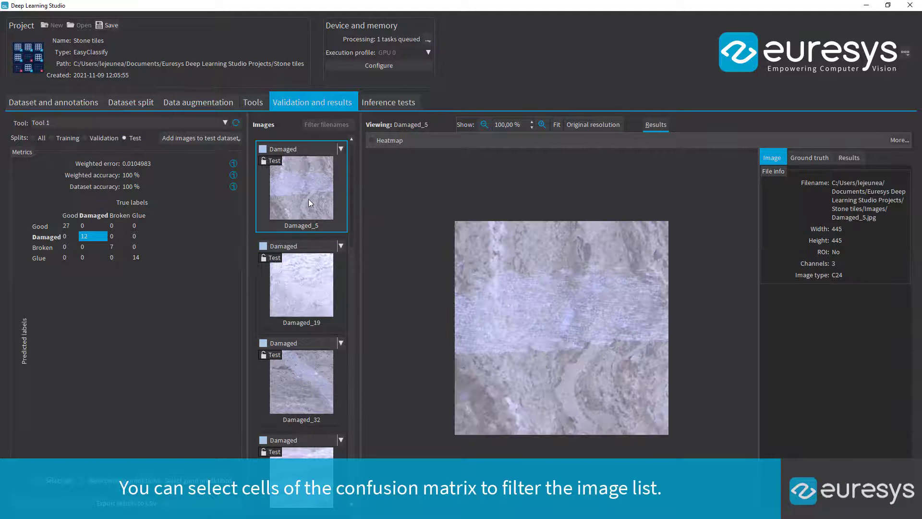
pyautogui.click(857, 157)
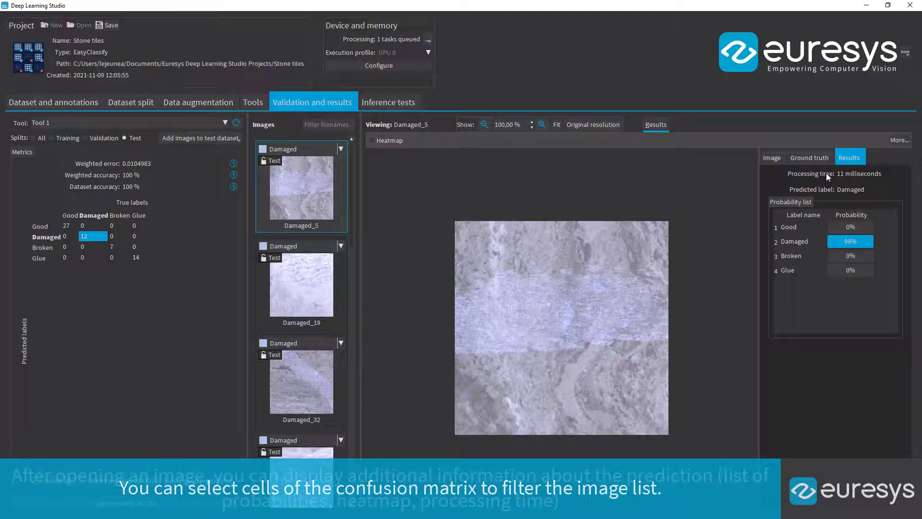
pyautogui.click(303, 293)
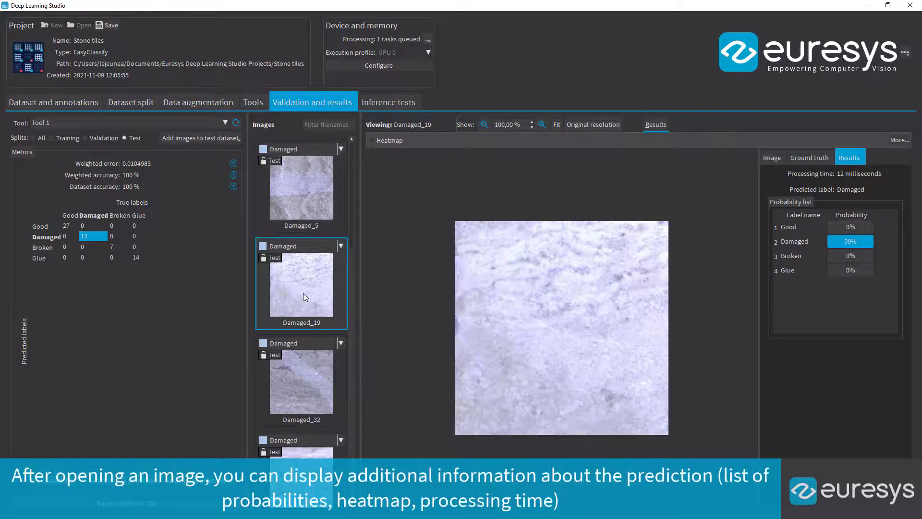
# Inspect correct Broken test images Broken_44, Broken_51 and Broken_85, toggling the heatmap overlay.
pyautogui.click(120, 245)
pyautogui.click(301, 358)
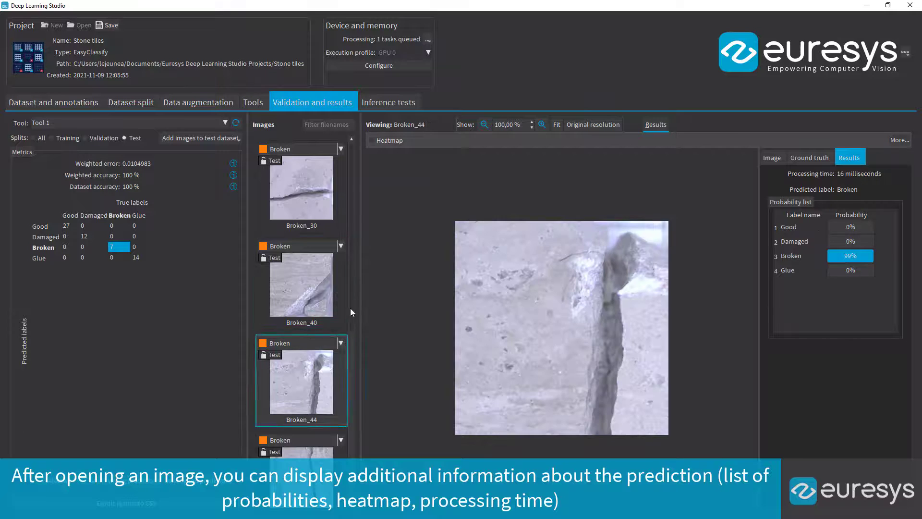
pyautogui.click(390, 143)
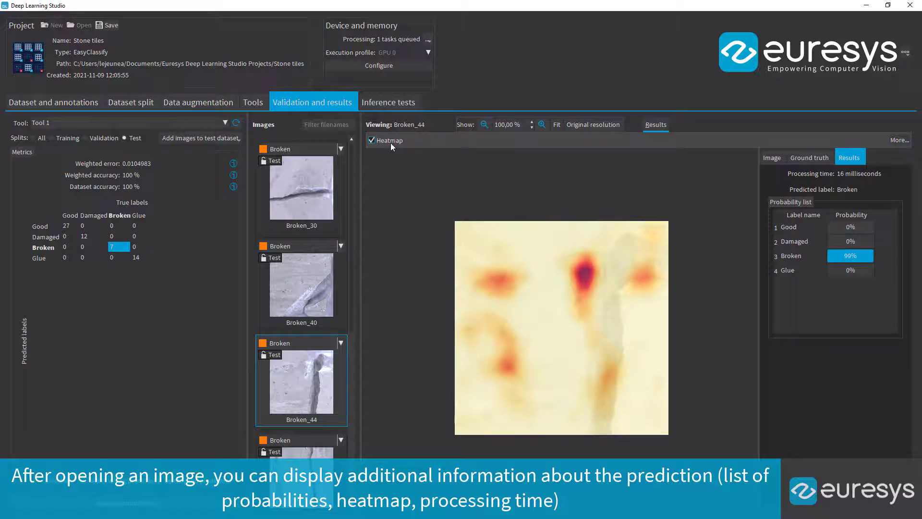
pyautogui.click(390, 143)
pyautogui.click(301, 468)
pyautogui.scroll(-3, 305, 360)
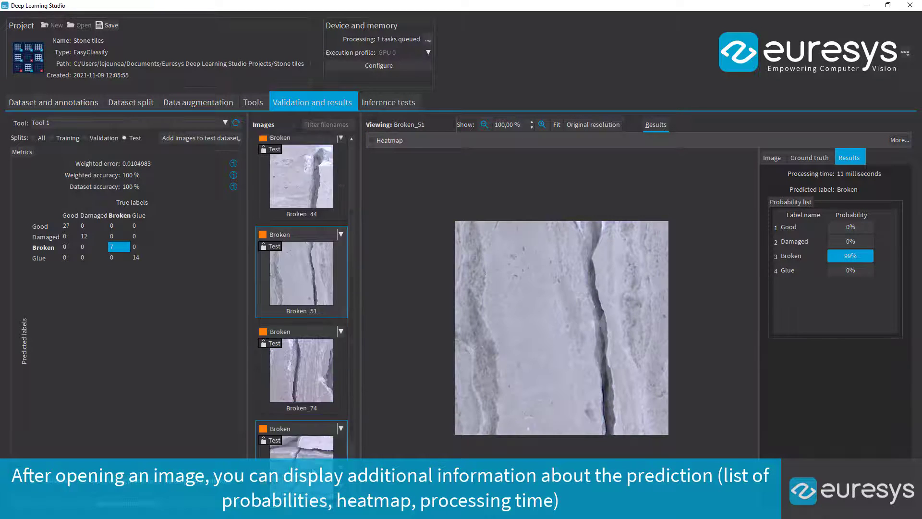
pyautogui.click(304, 435)
pyautogui.click(389, 143)
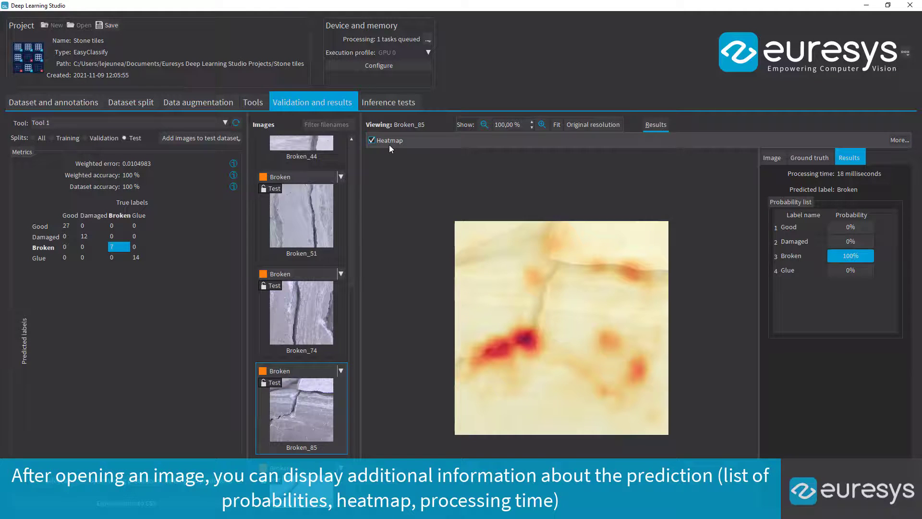
# Check heatmaps on Broken_91, Broken_40 and Broken_30, then hide heatmaps and refilter to Damaged.
pyautogui.click(316, 505)
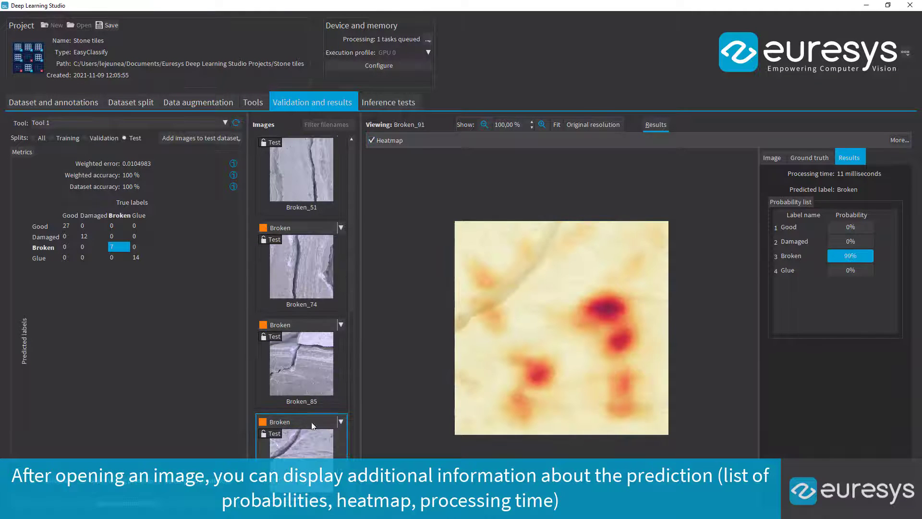
pyautogui.scroll(4, 299, 346)
pyautogui.click(315, 217)
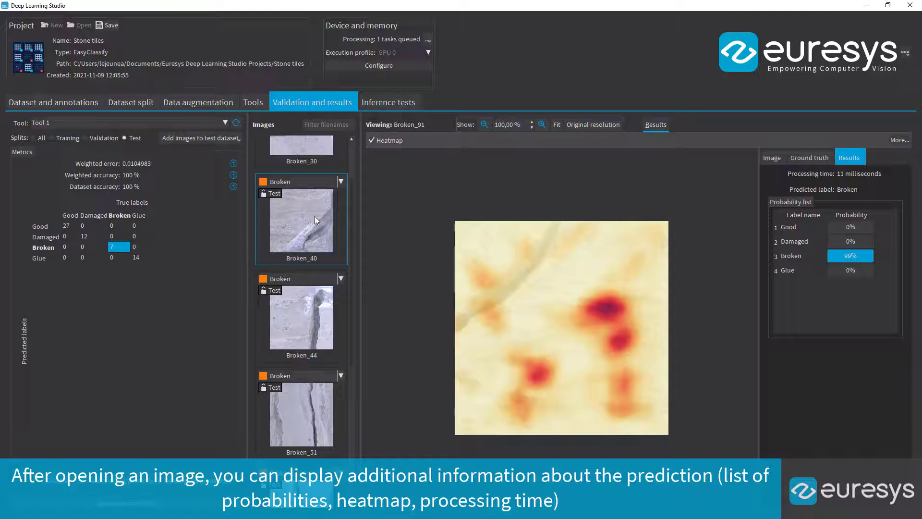
pyautogui.click(313, 168)
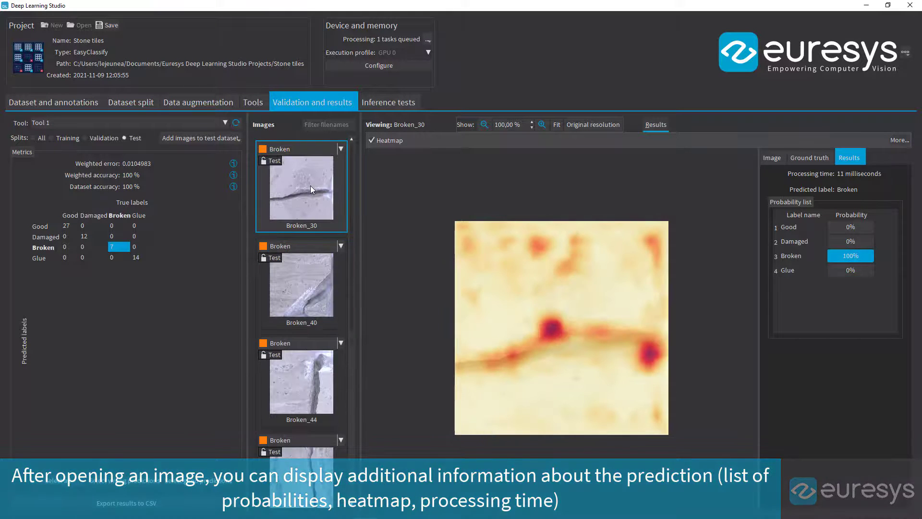
pyautogui.click(372, 140)
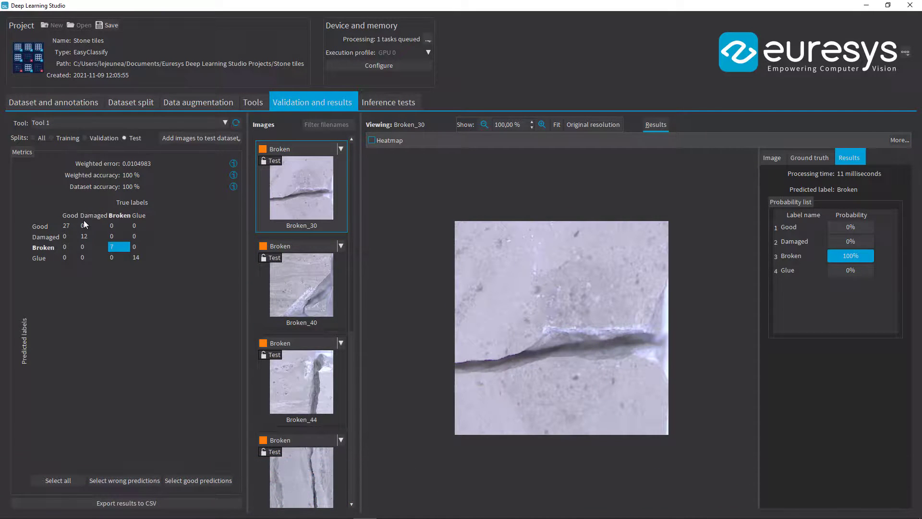
pyautogui.click(94, 238)
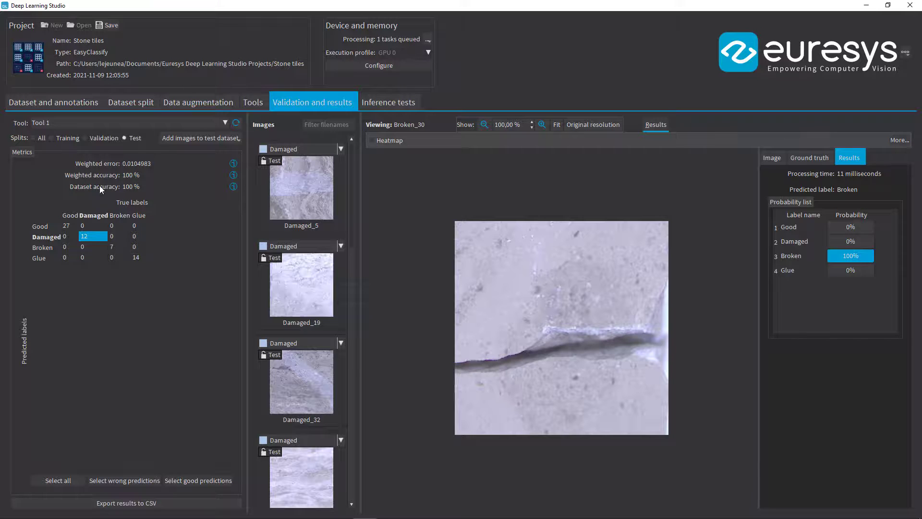
# Show Tool 1's training-split metrics and open the correctly classified Good_1 image.
pyautogui.click(62, 138)
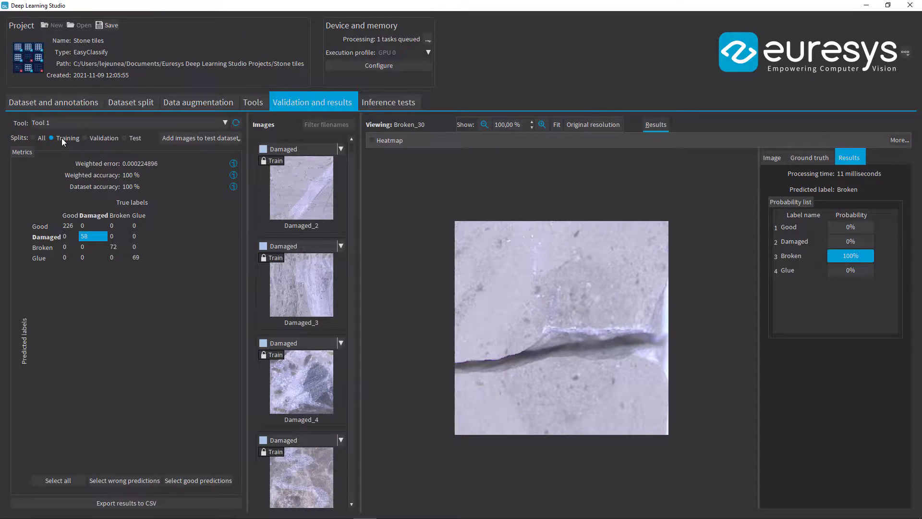
pyautogui.click(70, 226)
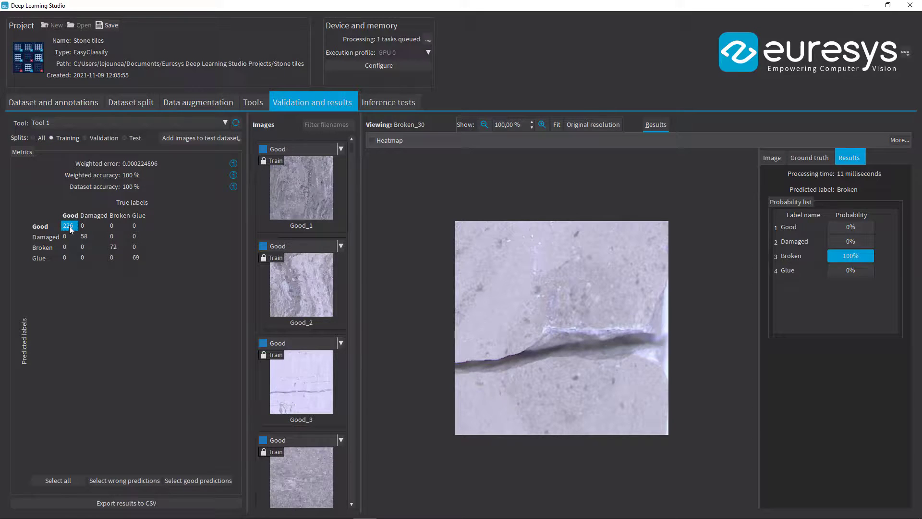
pyautogui.click(304, 186)
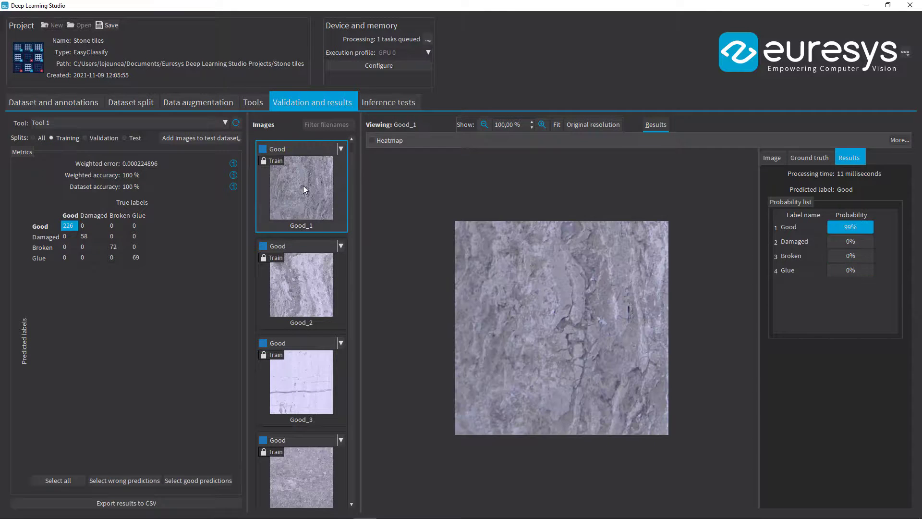
# Switch the results to Tool 2, which has no metrics yet, then return to Tool 1.
pyautogui.click(208, 122)
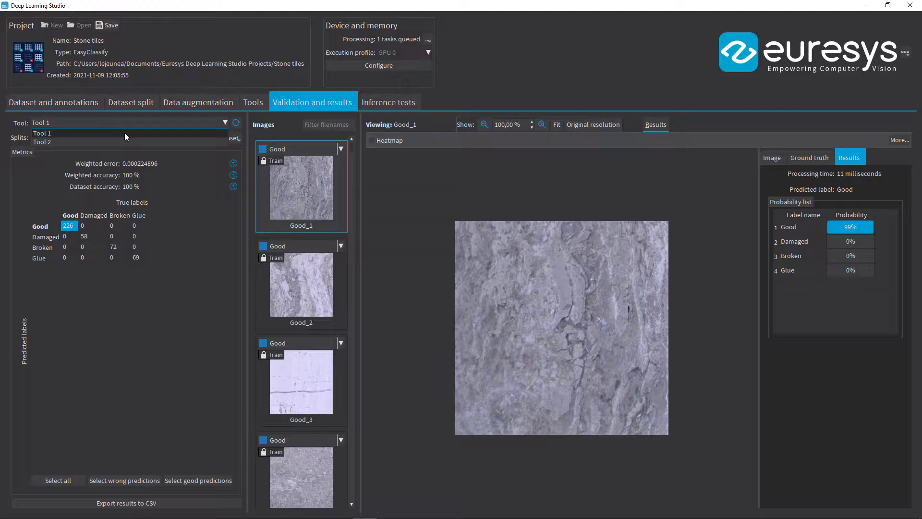
pyautogui.click(100, 140)
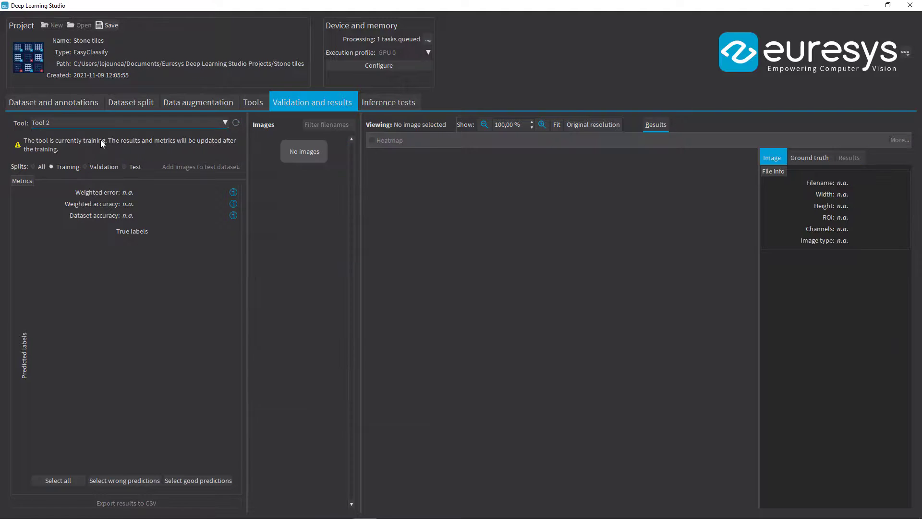
pyautogui.click(203, 122)
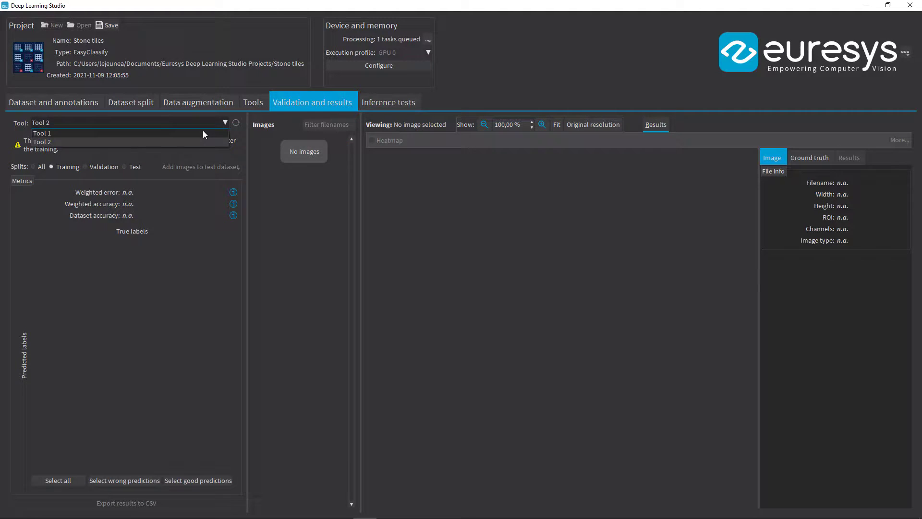